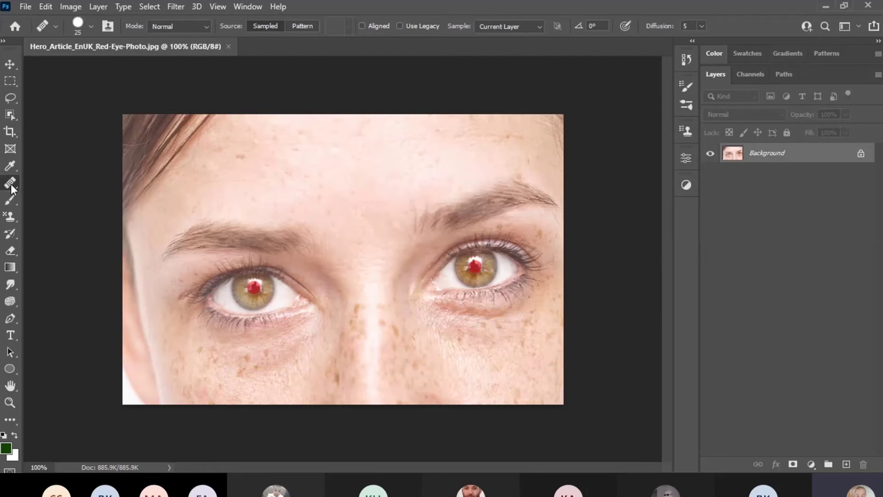
pyautogui.click(10, 183)
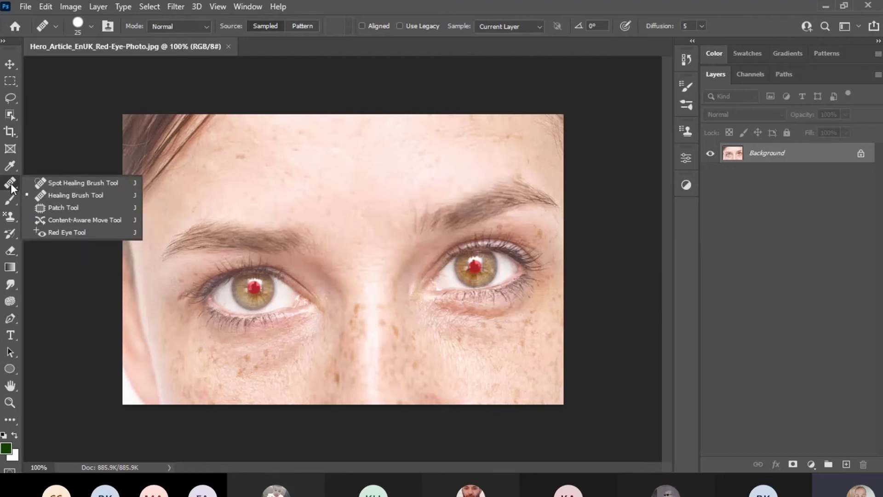
pyautogui.click(10, 217)
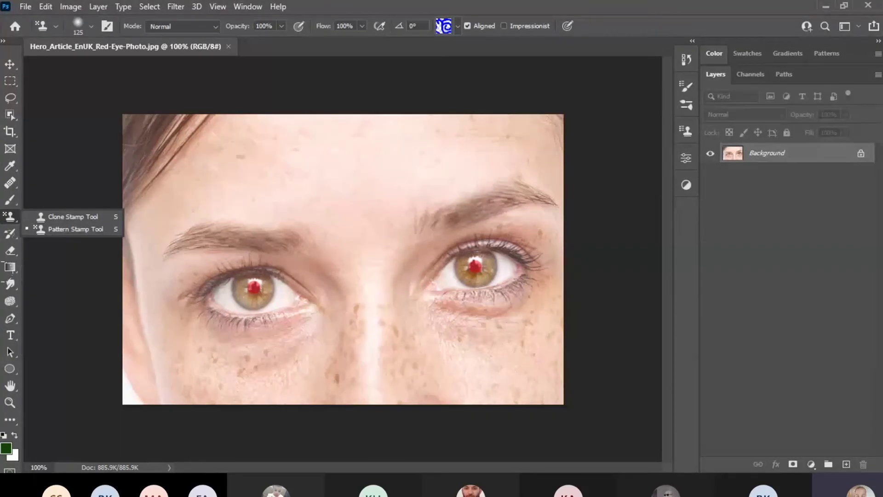
# Lighten the skin from the forehead down the nose and beneath the right-hand eye with a 60 px Dodge tool set to Midtones.
pyautogui.click(10, 301)
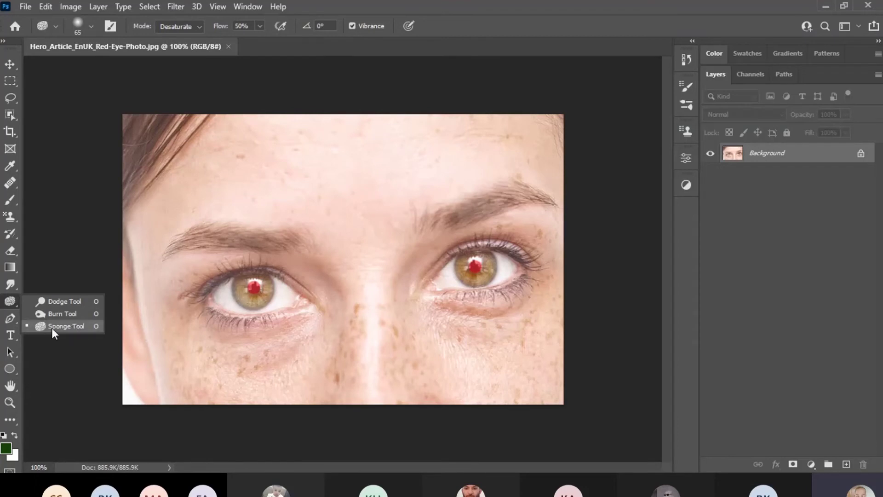
pyautogui.click(57, 301)
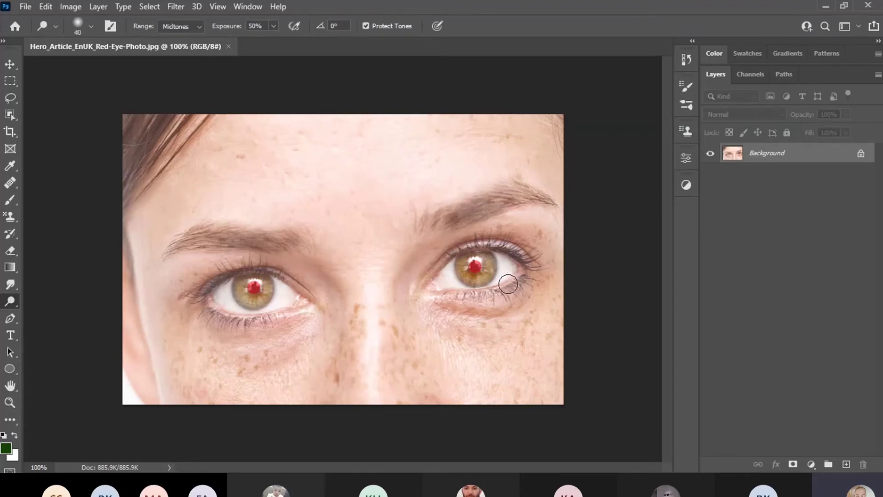
pyautogui.press('[')
pyautogui.press('[')
pyautogui.press('[')
pyautogui.press(']')
pyautogui.press(']')
pyautogui.press(']')
pyautogui.press(']')
pyautogui.moveTo(326, 165)
pyautogui.mouseDown()
pyautogui.moveTo(343, 302)
pyautogui.moveTo(366, 265)
pyautogui.moveTo(344, 344)
pyautogui.moveTo(355, 276)
pyautogui.moveTo(345, 278)
pyautogui.moveTo(353, 365)
pyautogui.moveTo(387, 407)
pyautogui.moveTo(400, 305)
pyautogui.moveTo(395, 375)
pyautogui.mouseUp()
pyautogui.moveTo(333, 279); pyautogui.dragTo(341, 304)
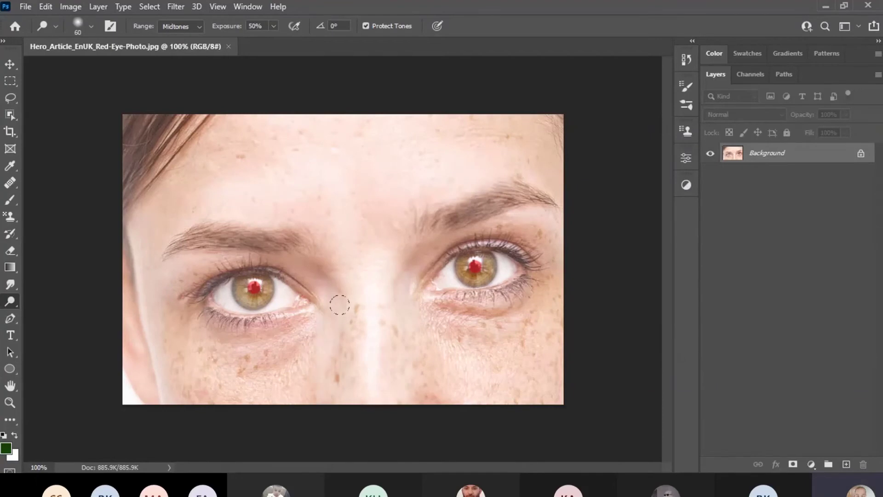
pyautogui.moveTo(391, 395); pyautogui.dragTo(389, 419)
pyautogui.moveTo(454, 313)
pyautogui.mouseDown()
pyautogui.moveTo(436, 309)
pyautogui.moveTo(483, 312)
pyautogui.moveTo(527, 285)
pyautogui.moveTo(535, 291)
pyautogui.moveTo(456, 313)
pyautogui.moveTo(504, 295)
pyautogui.moveTo(510, 302)
pyautogui.moveTo(396, 317)
pyautogui.moveTo(450, 313)
pyautogui.mouseUp()
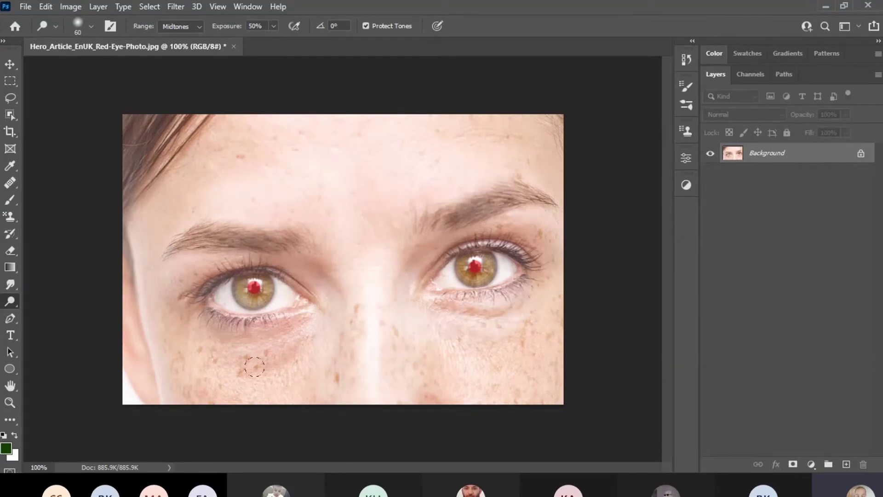
# Undo and redo the last dodge strokes to compare the skin before and after, ending with the last stroke undone.
pyautogui.hotkey('ctrl', 'z')
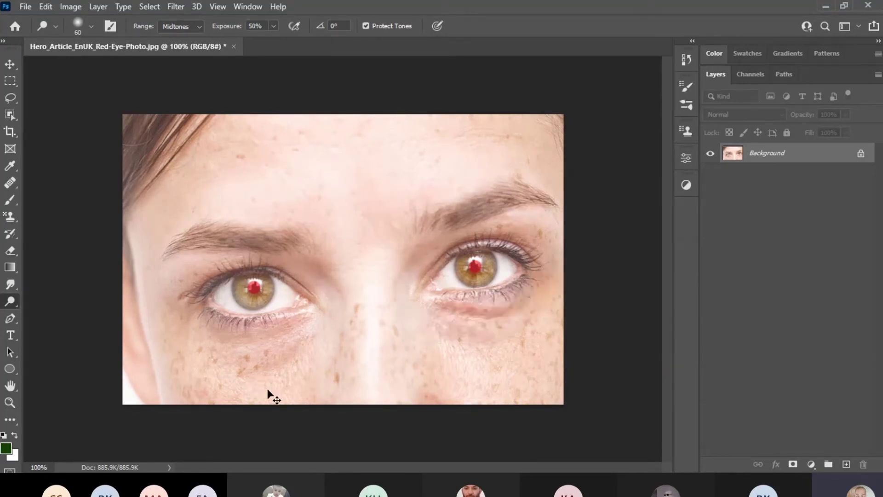
pyautogui.hotkey('ctrl', 'z')
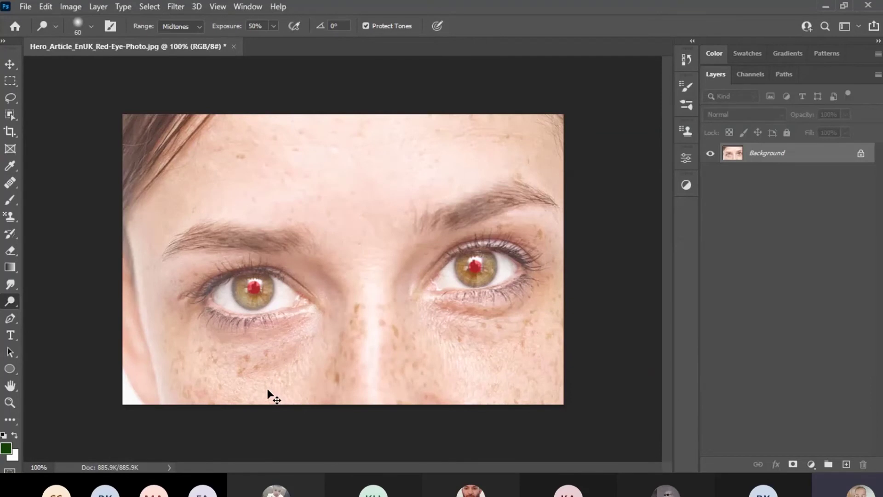
pyautogui.hotkey('ctrl', 'shift', 'z')
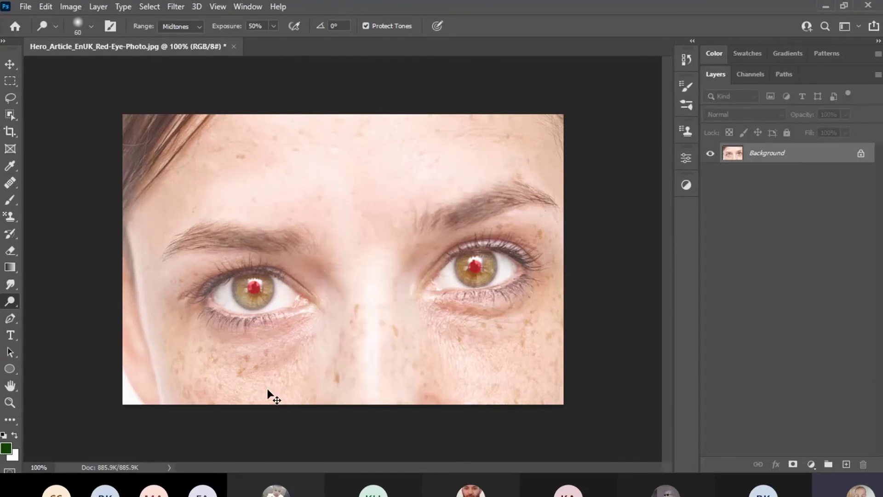
pyautogui.hotkey('ctrl', 'shift', 'z')
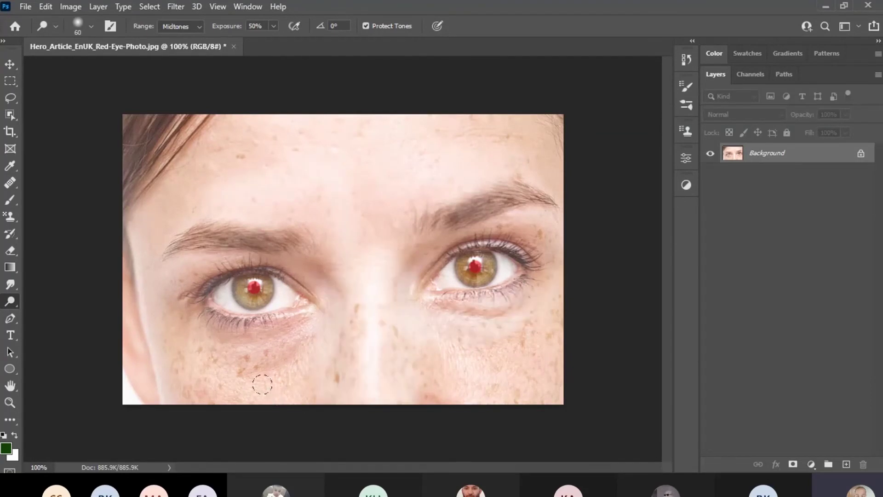
pyautogui.hotkey('ctrl', 'z')
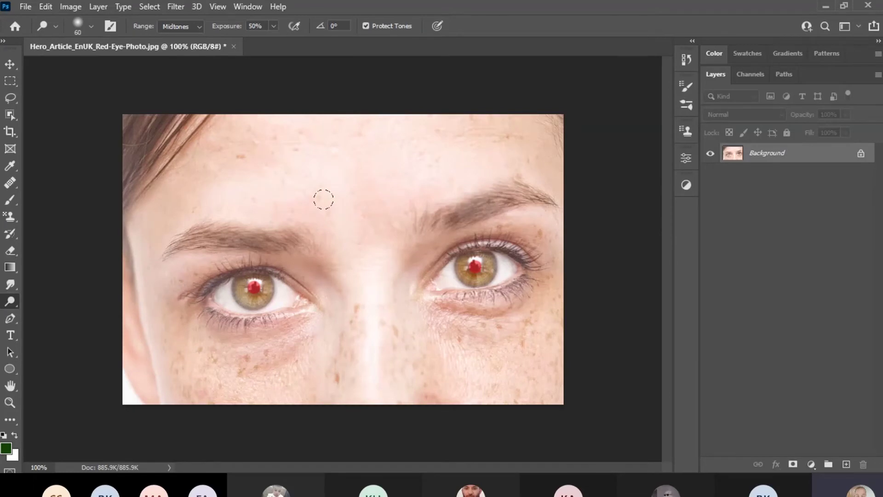
# Enlarge the Dodge brush to 125 px and lighten the nose bridge and the forehead.
pyautogui.rightClick(8, 300)
pyautogui.click(60, 300)
pyautogui.press(']')
pyautogui.press(']')
pyautogui.press(']')
pyautogui.press(']')
pyautogui.press(']')
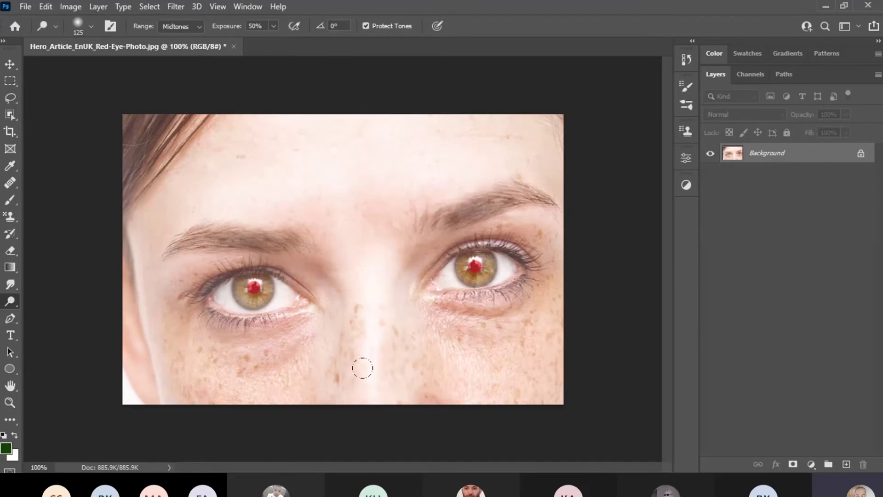
pyautogui.moveTo(363, 368)
pyautogui.mouseDown()
pyautogui.moveTo(362, 328)
pyautogui.moveTo(331, 248)
pyautogui.mouseUp()
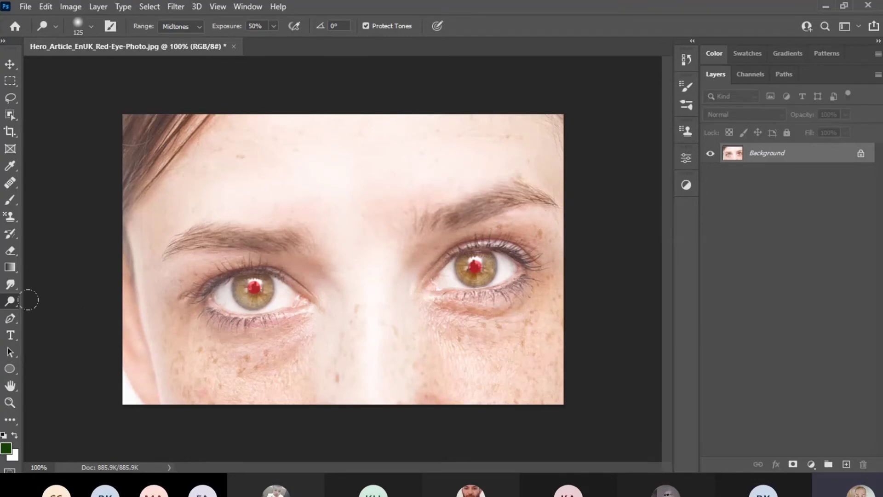
# Darken the photo's right-hand eye and the skin around it using the Burn tool at 65 px, Midtones range and 50% exposure.
pyautogui.rightClick(12, 300)
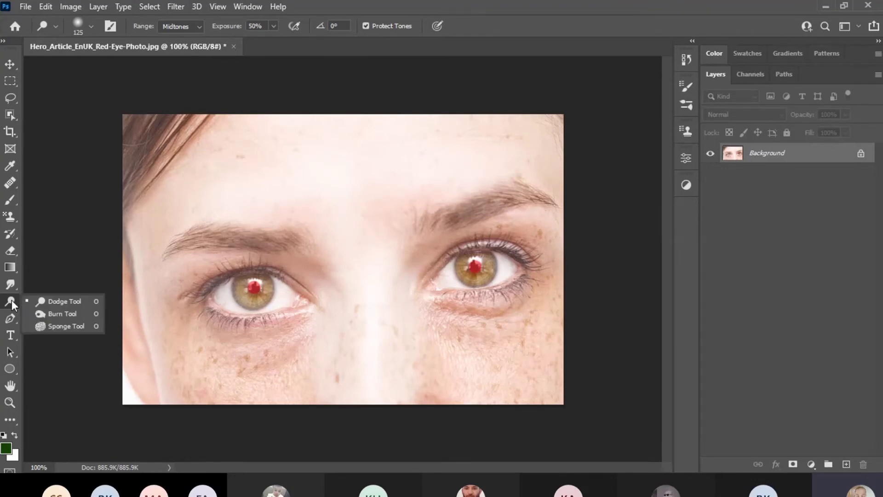
pyautogui.click(59, 315)
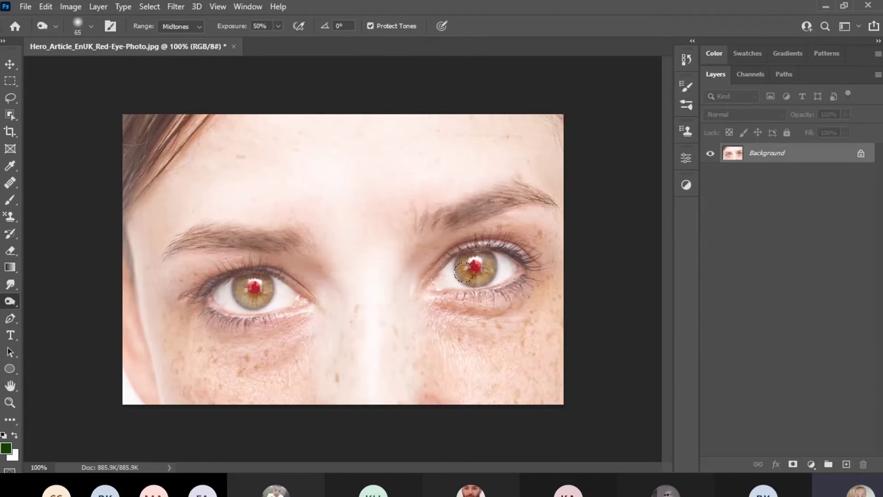
pyautogui.moveTo(449, 258)
pyautogui.mouseDown()
pyautogui.moveTo(464, 284)
pyautogui.moveTo(465, 257)
pyautogui.mouseUp()
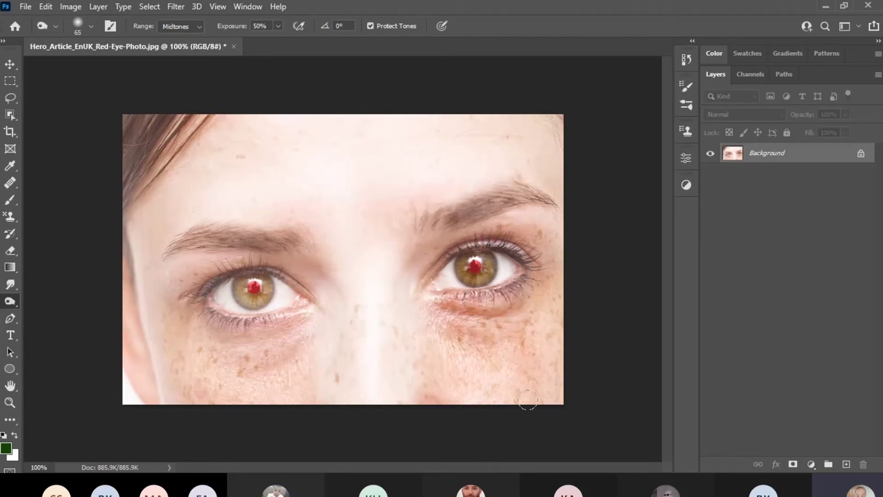
pyautogui.moveTo(538, 244); pyautogui.dragTo(550, 341)
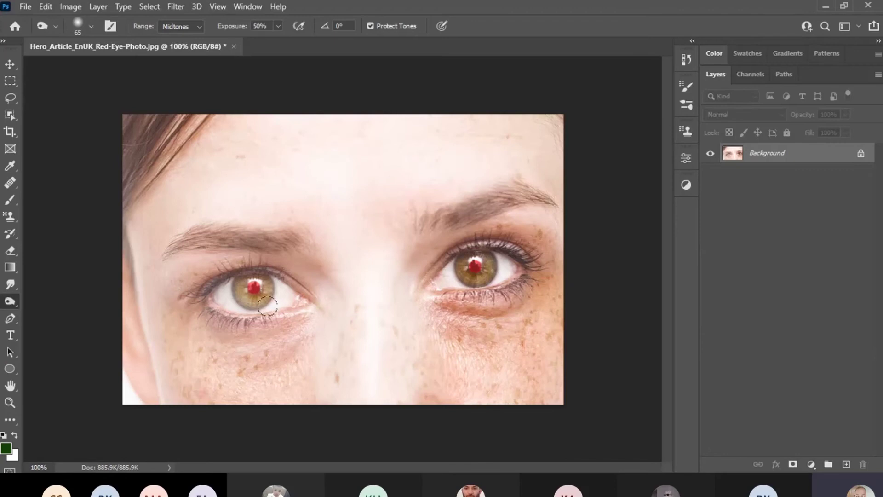
# Enlarge the Burn brush to 100 px and further darken both eyes and the skin around them.
pyautogui.press(']')
pyautogui.press(']')
pyautogui.press(']')
pyautogui.press(']')
pyautogui.moveTo(252, 260)
pyautogui.mouseDown()
pyautogui.moveTo(243, 297)
pyautogui.moveTo(270, 234)
pyautogui.moveTo(288, 298)
pyautogui.moveTo(226, 244)
pyautogui.moveTo(184, 368)
pyautogui.mouseUp()
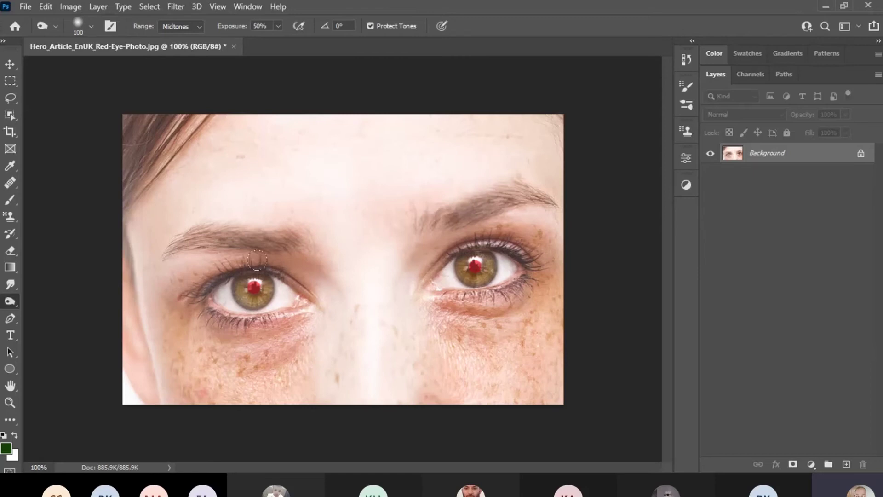
pyautogui.moveTo(267, 258)
pyautogui.mouseDown()
pyautogui.moveTo(270, 402)
pyautogui.moveTo(251, 261)
pyautogui.moveTo(228, 343)
pyautogui.moveTo(219, 259)
pyautogui.moveTo(163, 260)
pyautogui.moveTo(147, 325)
pyautogui.moveTo(146, 231)
pyautogui.moveTo(195, 315)
pyautogui.moveTo(266, 260)
pyautogui.moveTo(239, 259)
pyautogui.moveTo(200, 219)
pyautogui.moveTo(180, 353)
pyautogui.moveTo(179, 287)
pyautogui.moveTo(154, 373)
pyautogui.mouseUp()
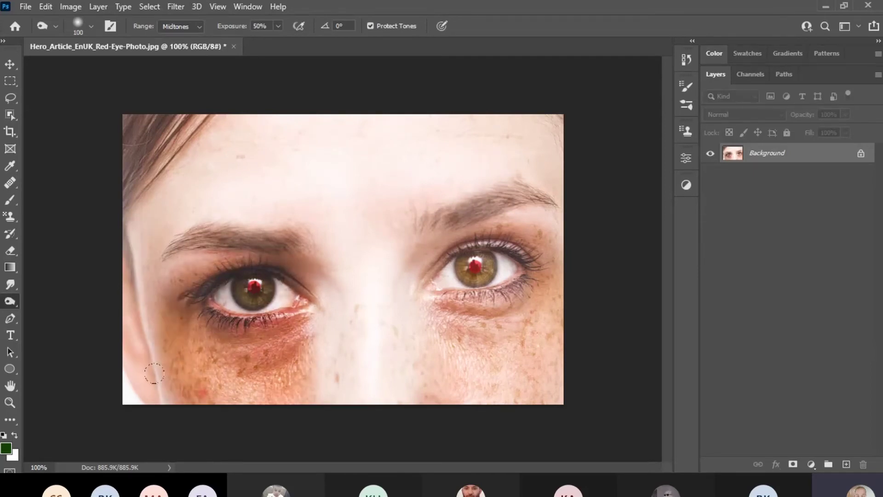
pyautogui.moveTo(451, 247)
pyautogui.mouseDown()
pyautogui.moveTo(465, 317)
pyautogui.moveTo(507, 322)
pyautogui.moveTo(550, 295)
pyautogui.moveTo(486, 253)
pyautogui.mouseUp()
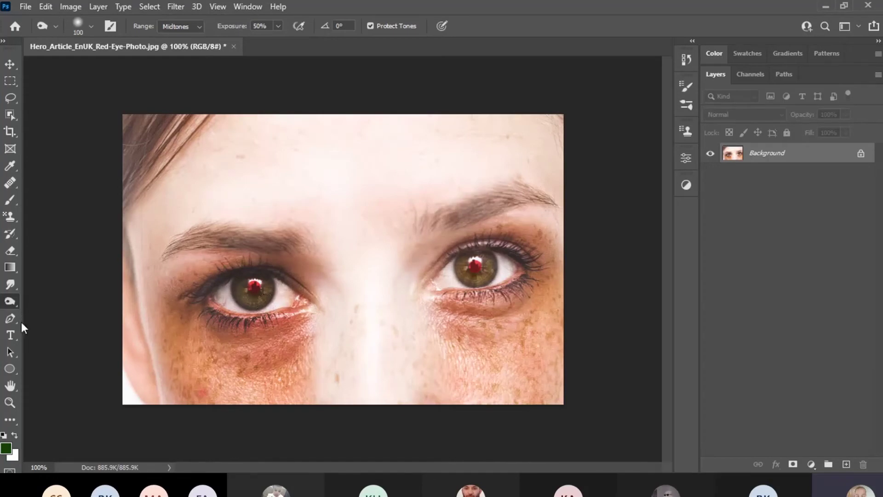
# Switch back to the Dodge tool and set its range to Shadows.
pyautogui.rightClick(10, 302)
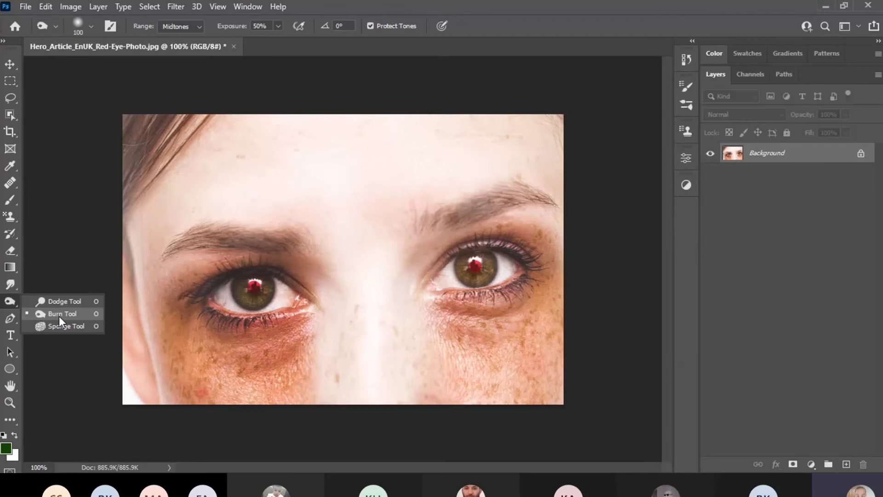
pyautogui.click(63, 302)
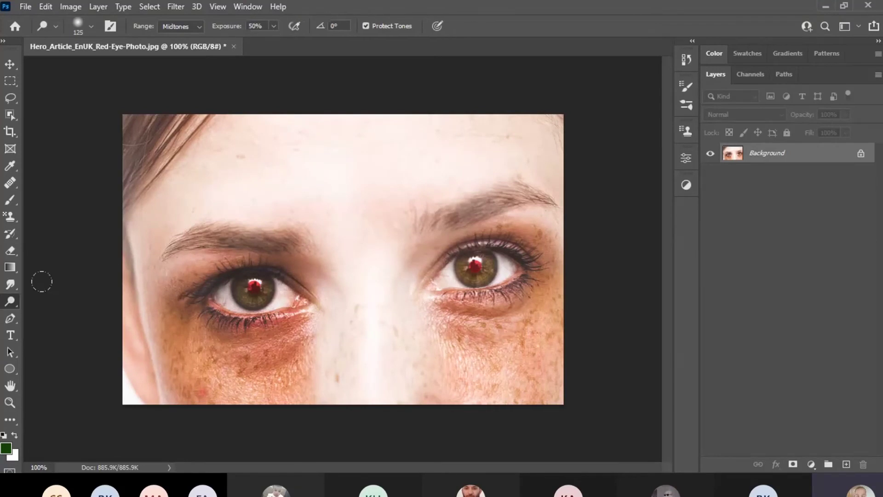
pyautogui.click(203, 27)
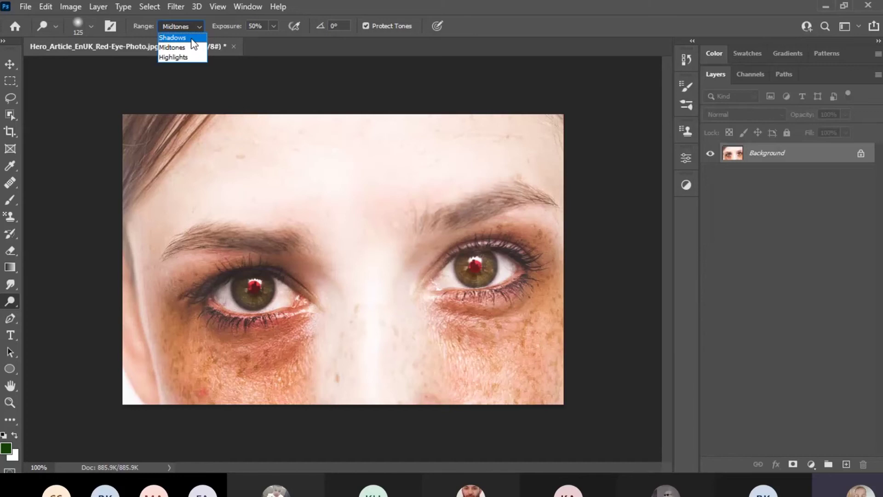
pyautogui.click(192, 38)
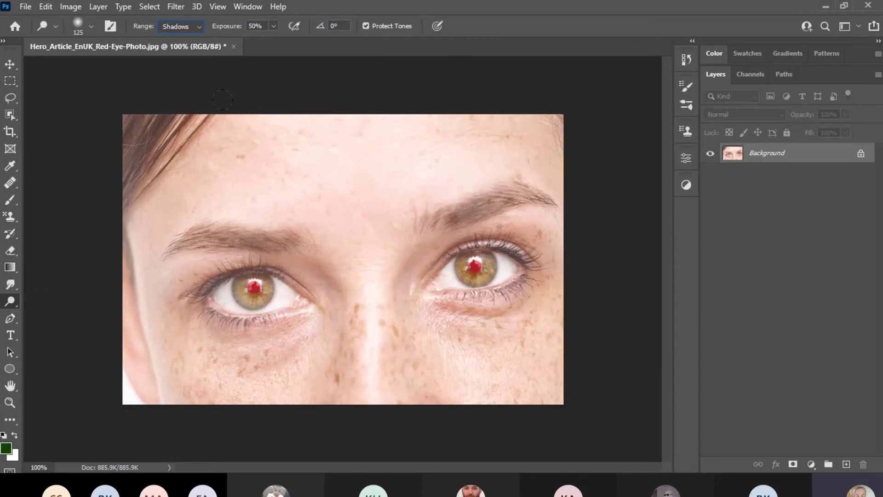
pyautogui.rightClick(10, 302)
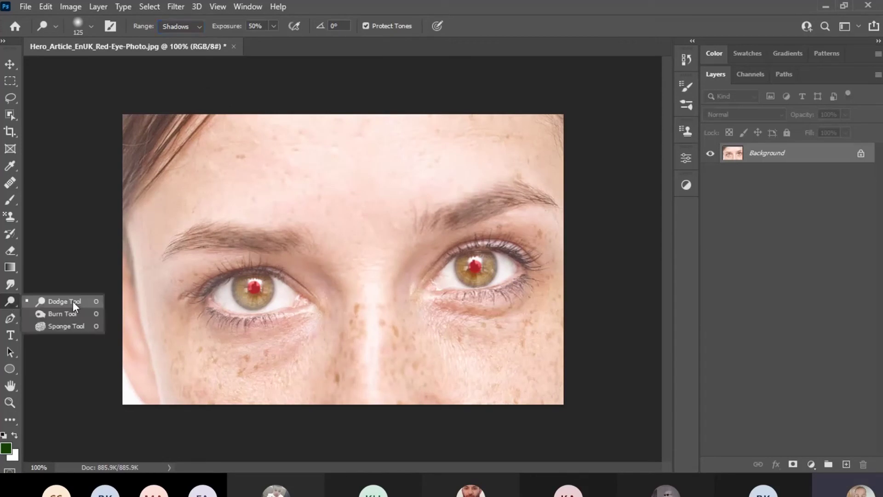
pyautogui.click(72, 302)
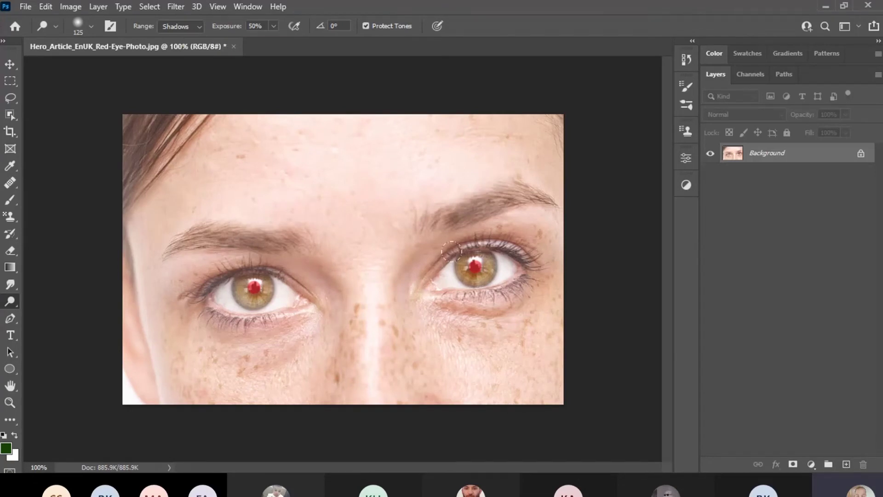
# Reduce the Dodge brush to 80 px and lighten the dark hair in the photo's upper-left corner.
pyautogui.press('[')
pyautogui.press('[')
pyautogui.press('[')
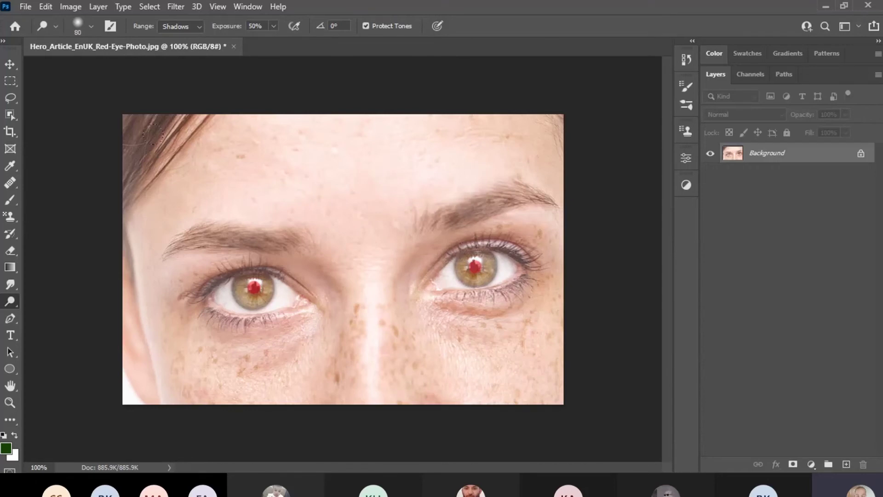
pyautogui.moveTo(149, 119)
pyautogui.mouseDown()
pyautogui.moveTo(119, 155)
pyautogui.moveTo(140, 104)
pyautogui.moveTo(187, 100)
pyautogui.moveTo(145, 157)
pyautogui.mouseUp()
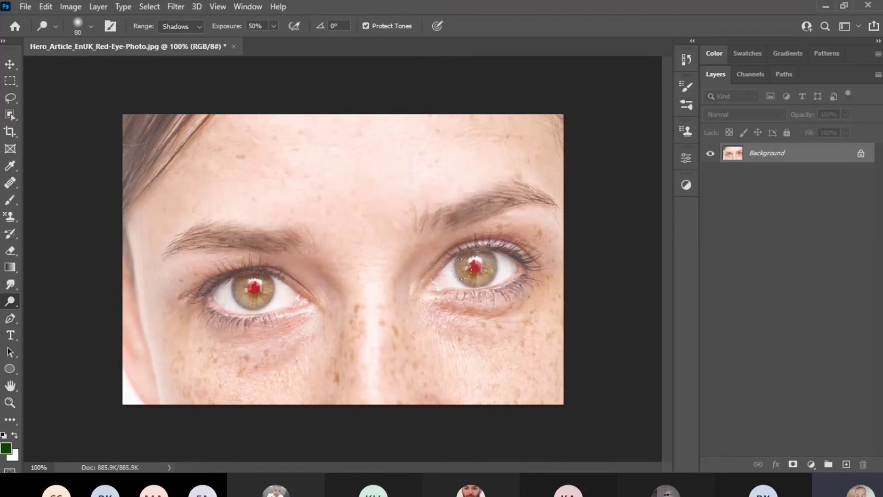
# Brighten the photo's right-hand eye and surrounding skin with the Dodge tool at 90 px in the Highlights range.
pyautogui.press(']')
pyautogui.click(199, 27)
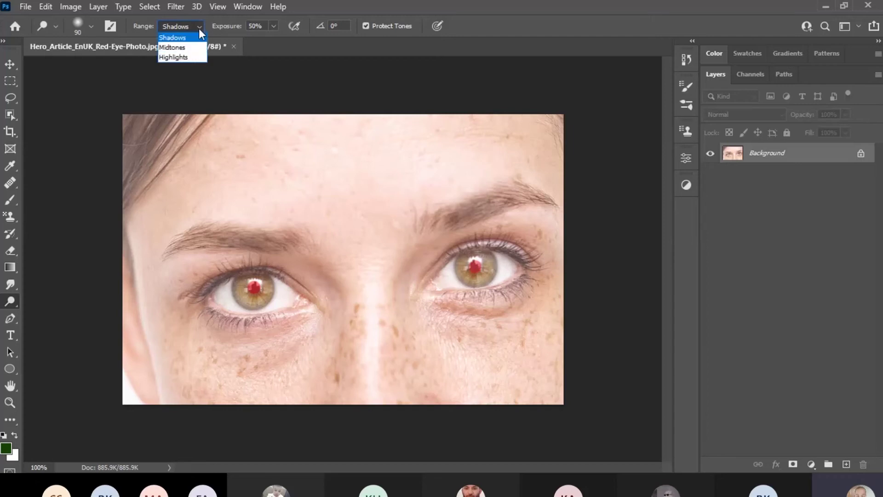
pyautogui.click(183, 57)
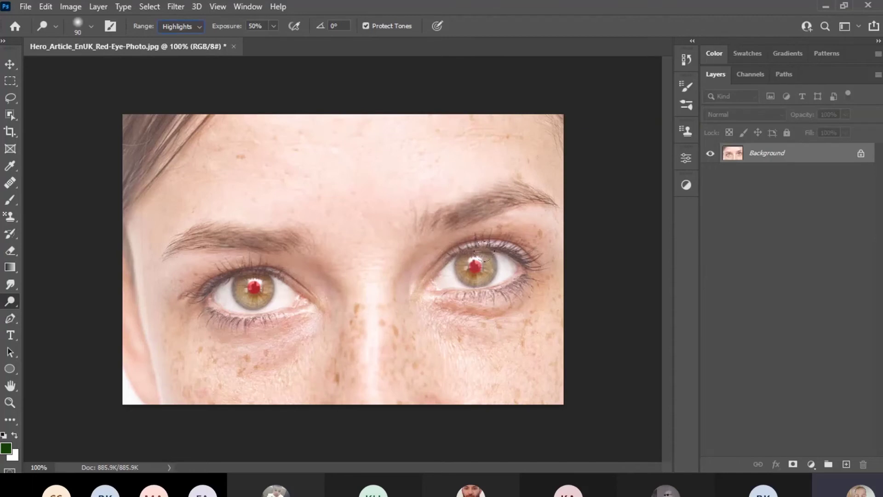
pyautogui.moveTo(484, 251)
pyautogui.mouseDown()
pyautogui.moveTo(443, 266)
pyautogui.moveTo(476, 256)
pyautogui.moveTo(450, 261)
pyautogui.moveTo(479, 246)
pyautogui.moveTo(426, 277)
pyautogui.moveTo(516, 229)
pyautogui.moveTo(444, 240)
pyautogui.moveTo(510, 256)
pyautogui.moveTo(452, 274)
pyautogui.moveTo(469, 236)
pyautogui.moveTo(529, 226)
pyautogui.moveTo(495, 222)
pyautogui.moveTo(471, 275)
pyautogui.moveTo(440, 259)
pyautogui.moveTo(470, 278)
pyautogui.mouseUp()
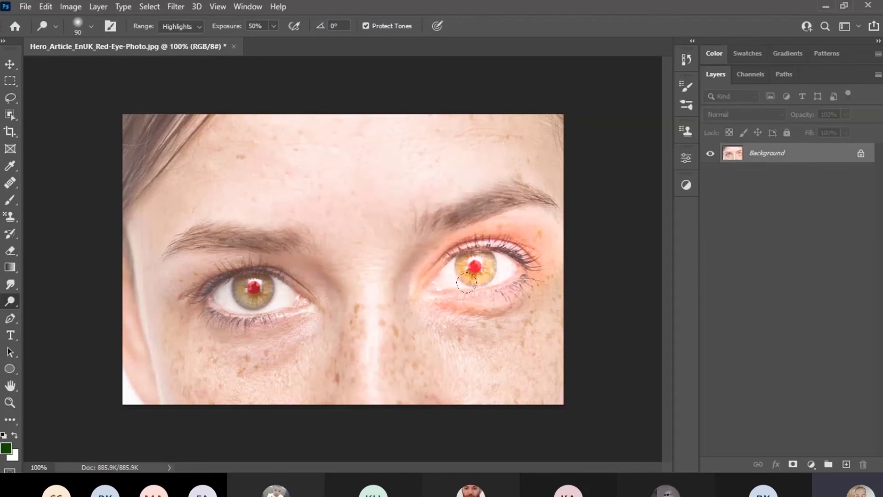
# Try the Shadows and Highlights ranges of the Dodge tool and settle on Midtones.
pyautogui.click(200, 27)
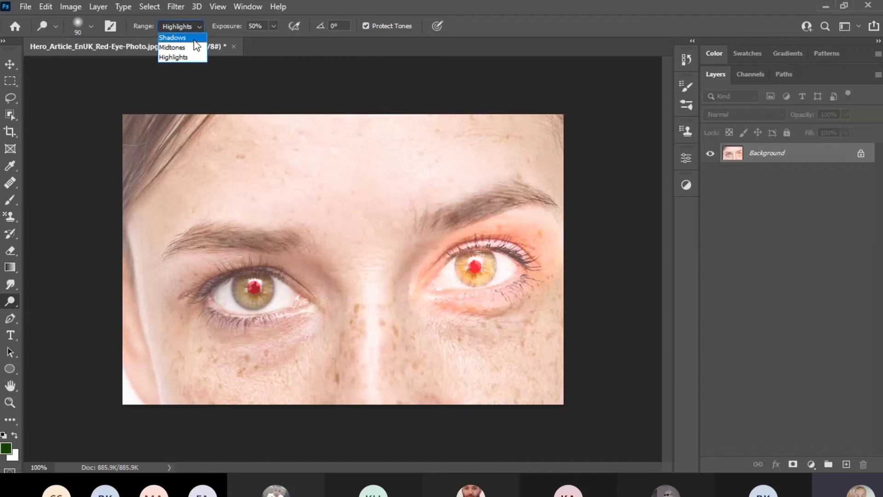
pyautogui.click(193, 39)
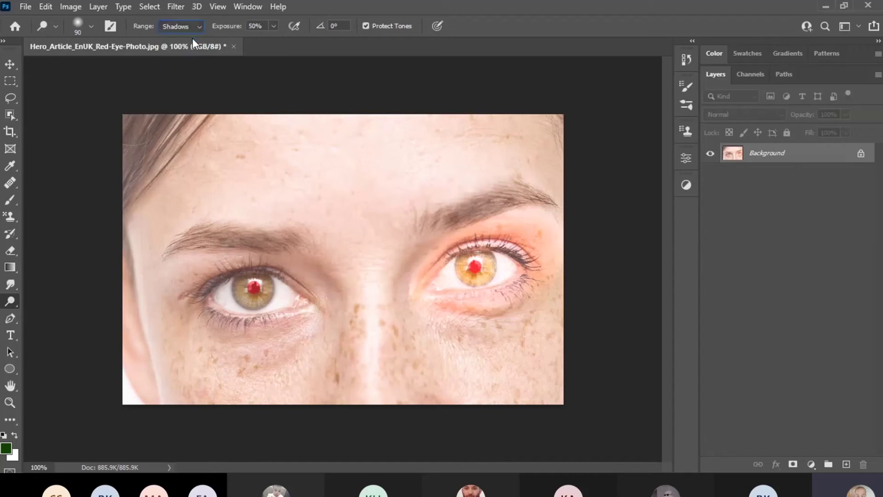
pyautogui.click(201, 27)
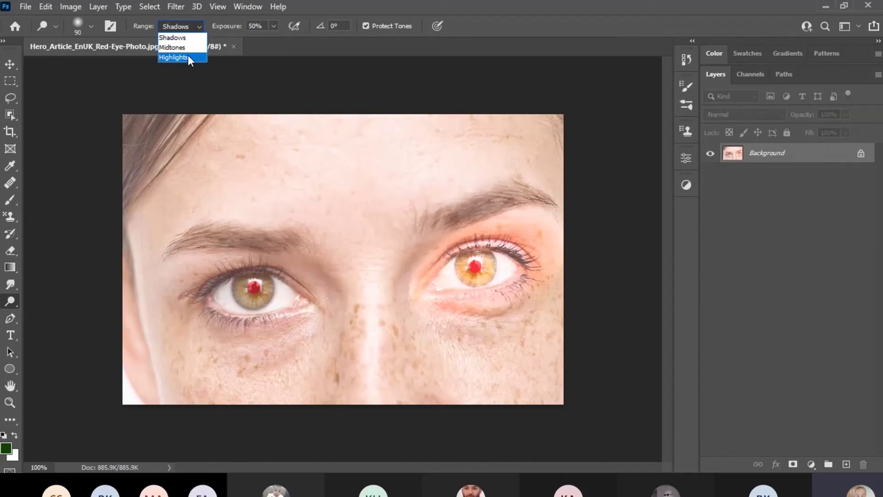
pyautogui.click(188, 55)
pyautogui.click(202, 27)
pyautogui.click(176, 49)
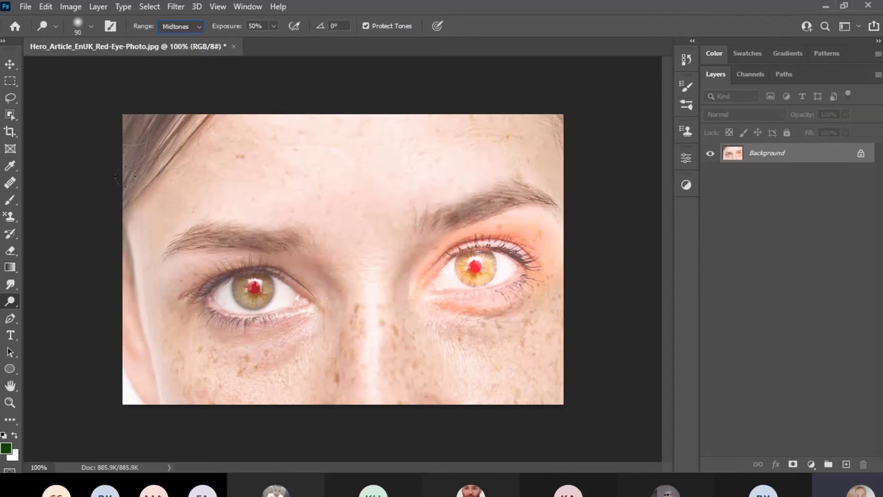
# Set the Dodge tool's range to Shadows and switch to the Burn tool with its range also set to Shadows.
pyautogui.click(197, 26)
pyautogui.click(199, 39)
pyautogui.rightClick(11, 302)
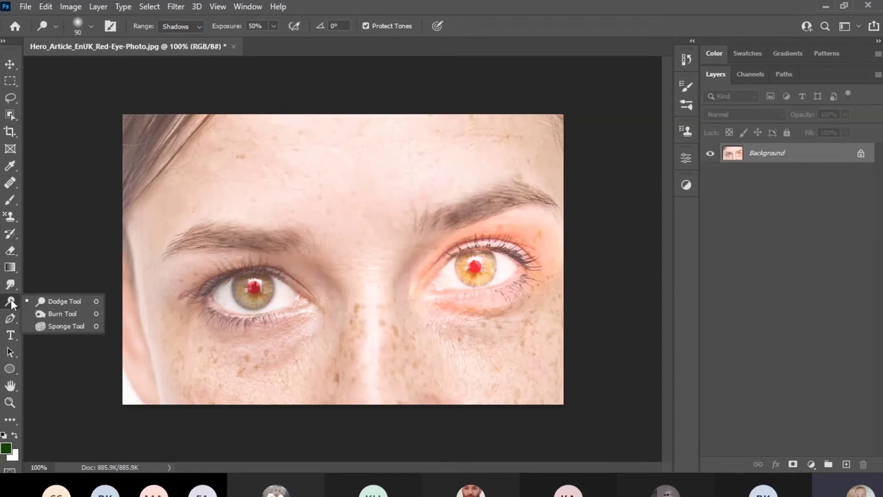
pyautogui.click(68, 314)
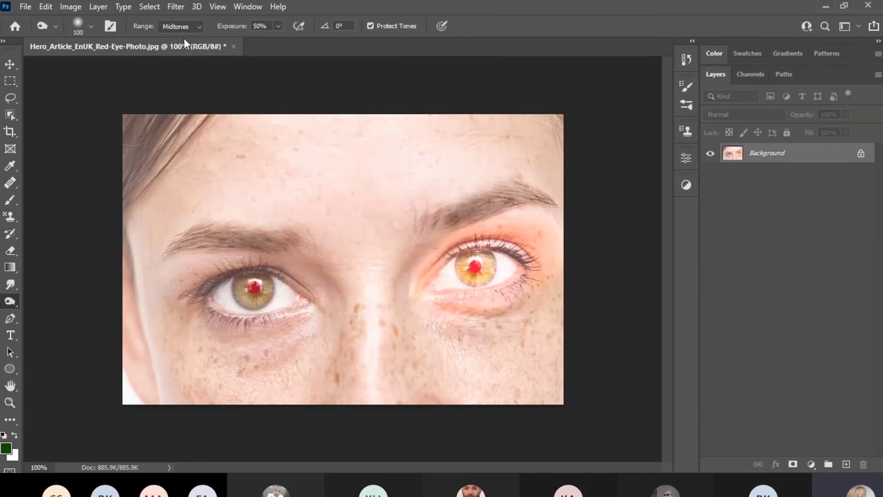
pyautogui.click(200, 27)
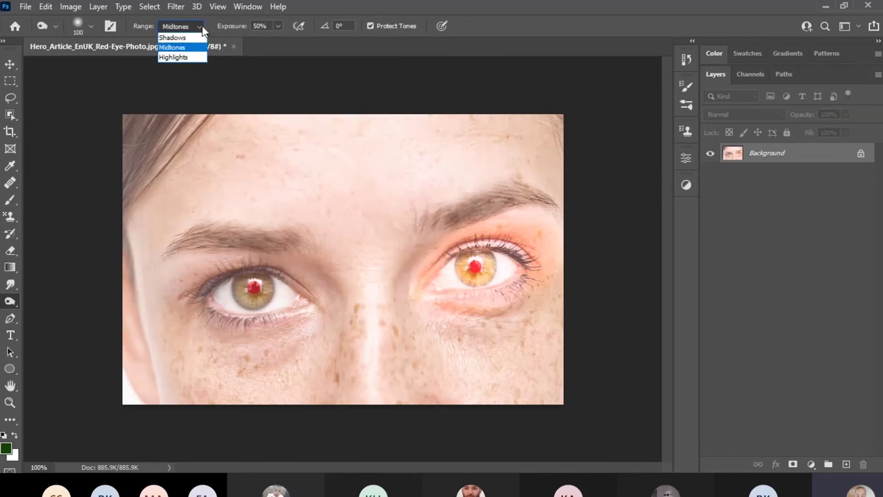
pyautogui.click(178, 38)
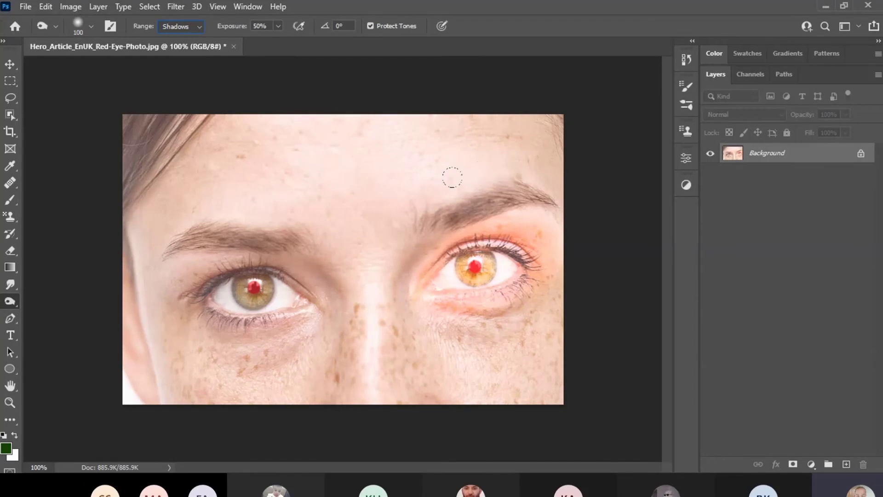
# Enlarge the Burn brush to 175 px, try darkening the photo's right-hand eyebrow and undo the last strokes.
pyautogui.press(']')
pyautogui.click(432, 198)
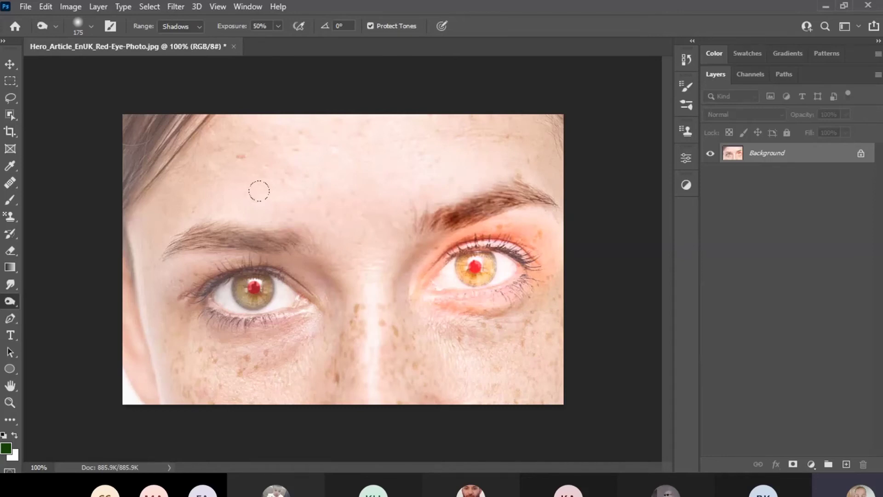
pyautogui.hotkey('ctrl', 'z')
pyautogui.hotkey('ctrl', 'z')
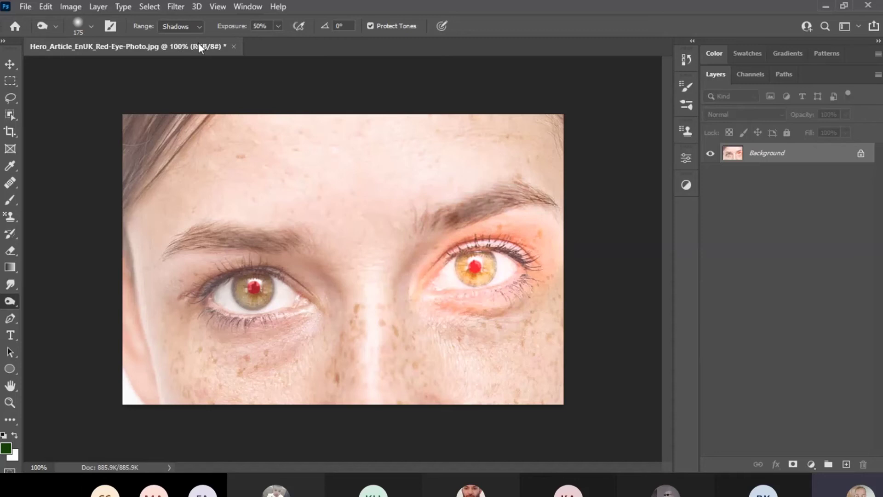
# Burn the skin above the right-hand eyebrow in the Highlights range and undo the last stroke.
pyautogui.click(199, 29)
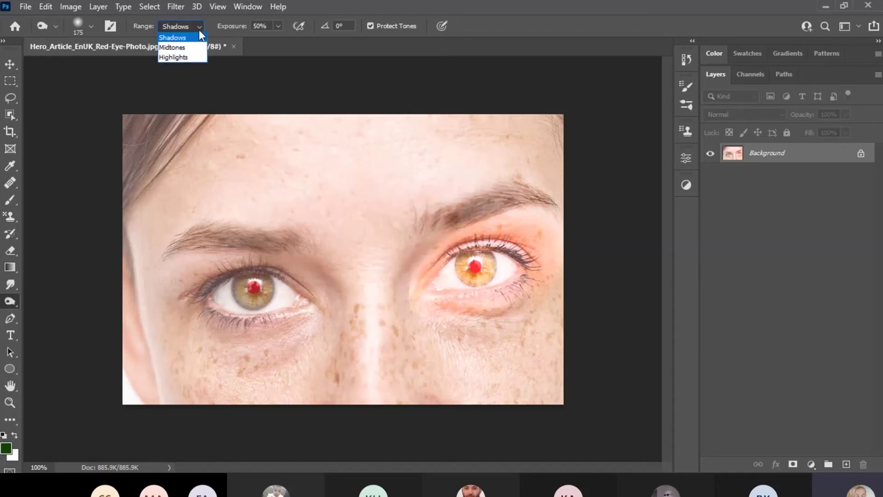
pyautogui.click(186, 57)
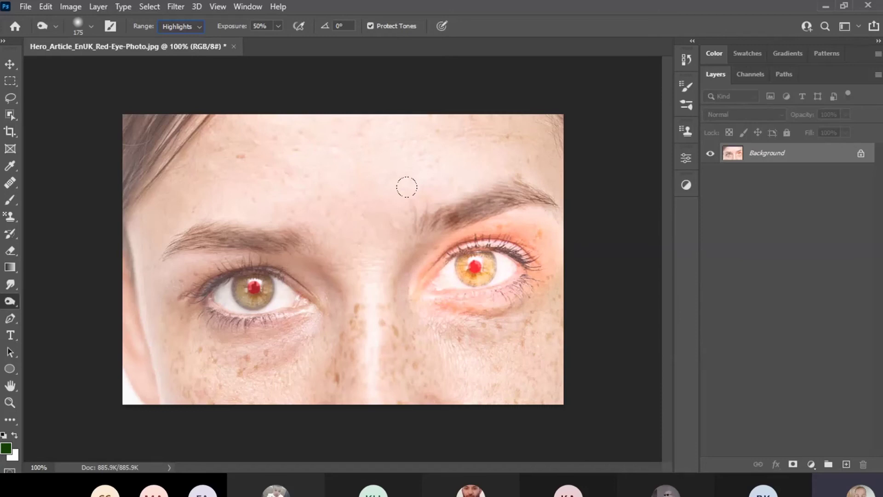
pyautogui.moveTo(406, 186)
pyautogui.mouseDown()
pyautogui.moveTo(494, 157)
pyautogui.moveTo(378, 200)
pyautogui.moveTo(434, 155)
pyautogui.moveTo(497, 148)
pyautogui.moveTo(470, 176)
pyautogui.mouseUp()
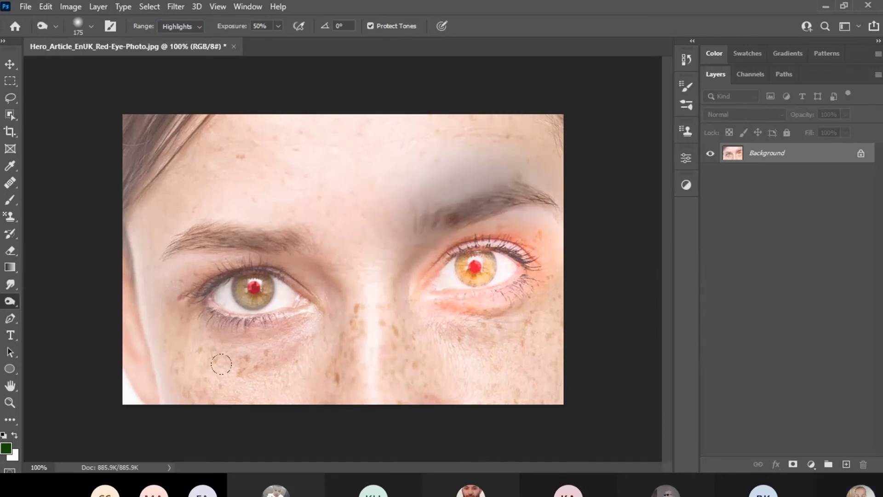
pyautogui.hotkey('ctrl', 'z')
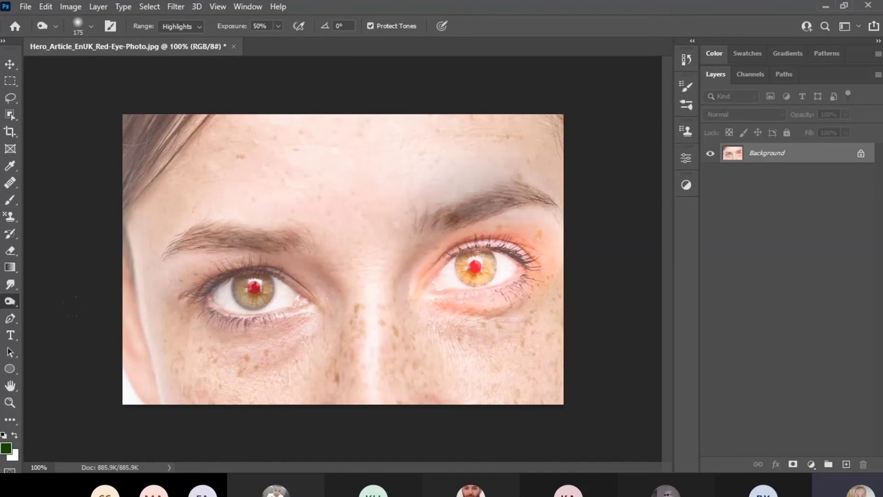
# Switch to the Sponge tool and close the red-eye face photo.
pyautogui.rightClick(10, 300)
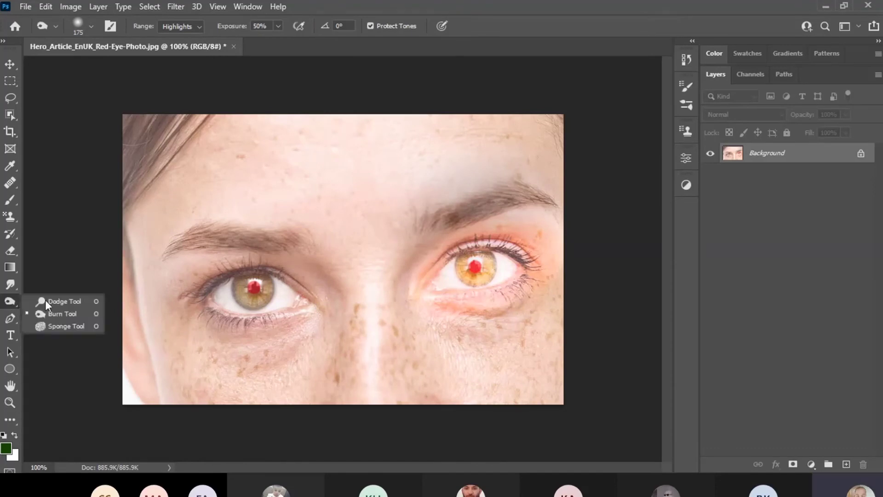
pyautogui.click(63, 327)
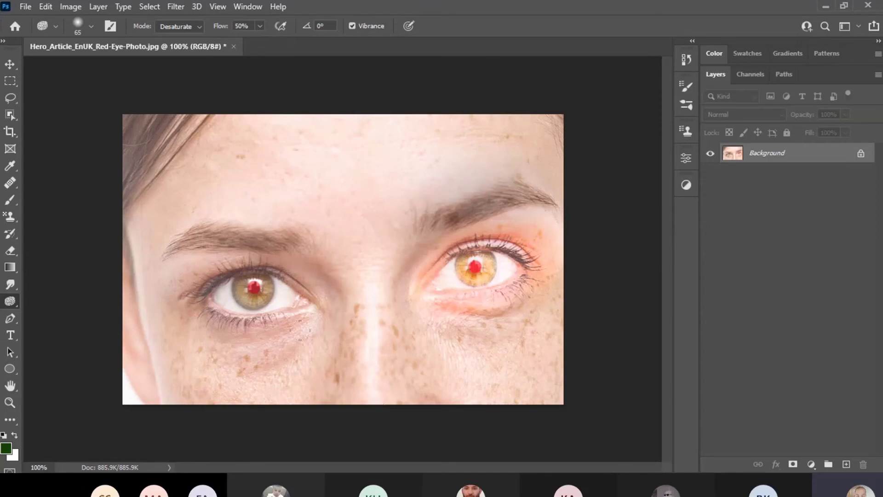
pyautogui.click(234, 47)
pyautogui.click(434, 187)
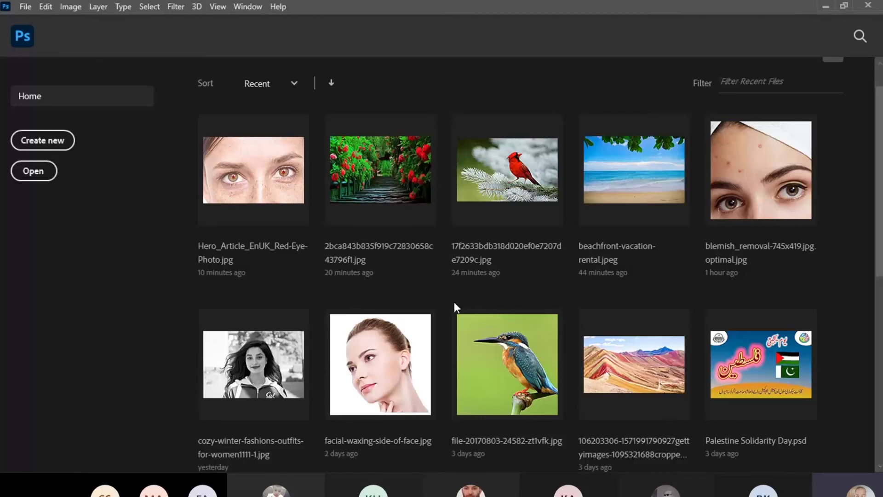
# Open unnamed.jpg from the recent files and frame the left-hand woman's smile at 300%.
pyautogui.scroll(-5, 455, 302)
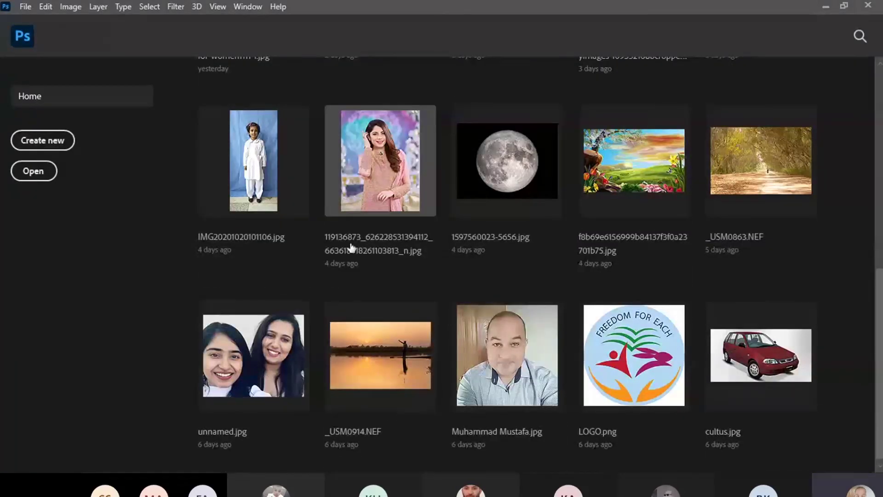
pyautogui.click(228, 357)
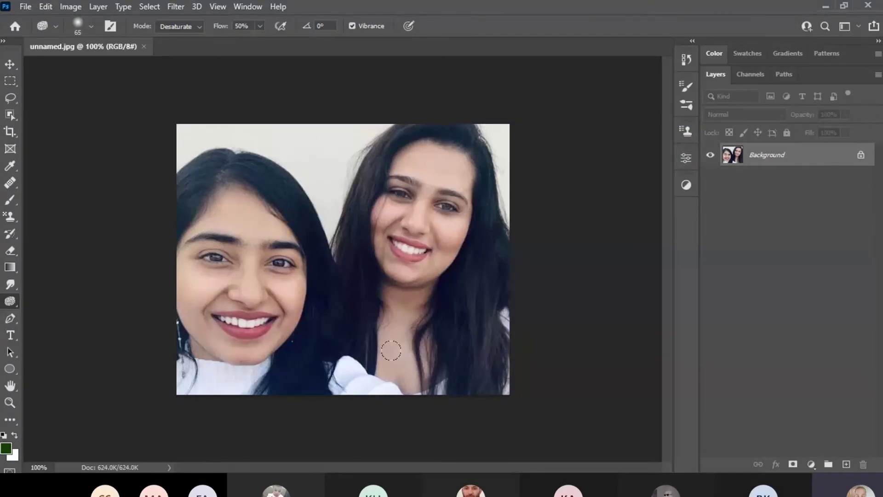
pyautogui.hotkey('ctrl', '+')
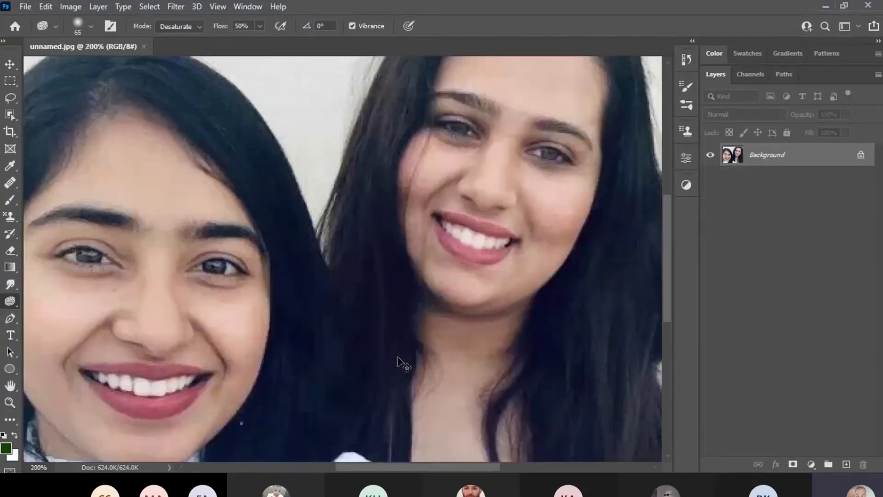
pyautogui.hotkey('ctrl', '+')
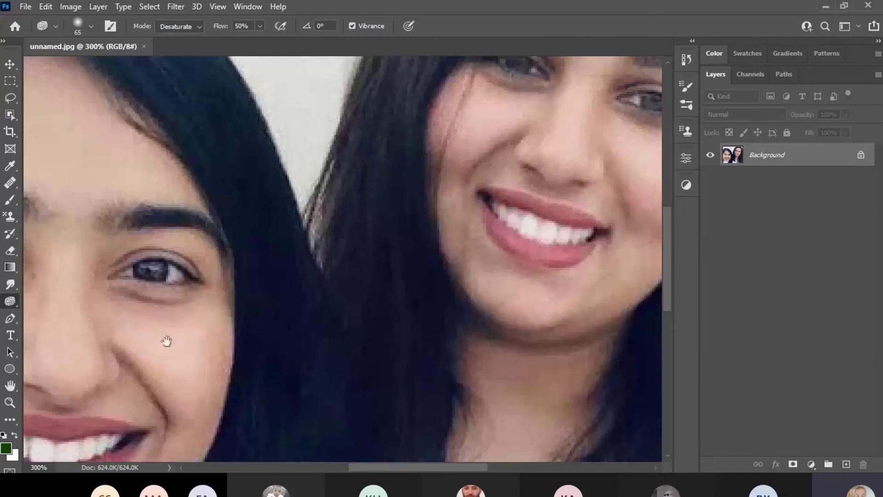
pyautogui.moveTo(148, 338); pyautogui.dragTo(431, 165)
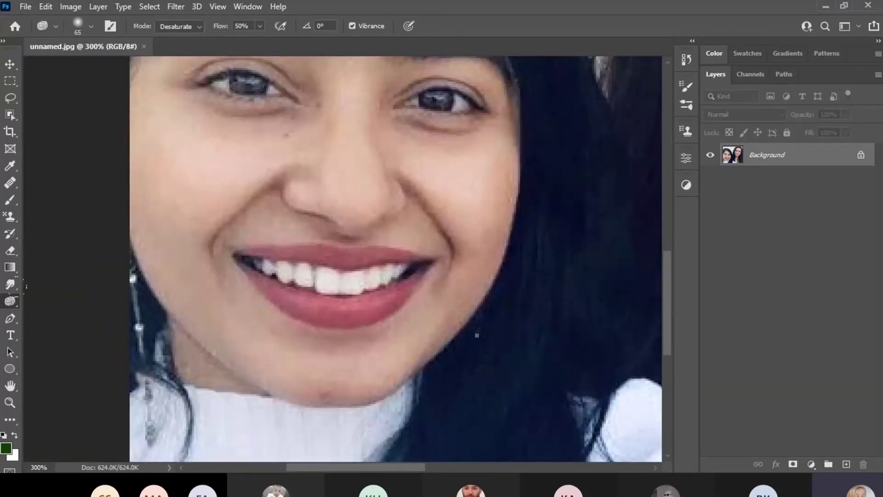
# Dab near the corner of the left-hand woman's mouth with the Sponge tool in Desaturate mode and reduce the brush to 15 px.
pyautogui.rightClick(11, 302)
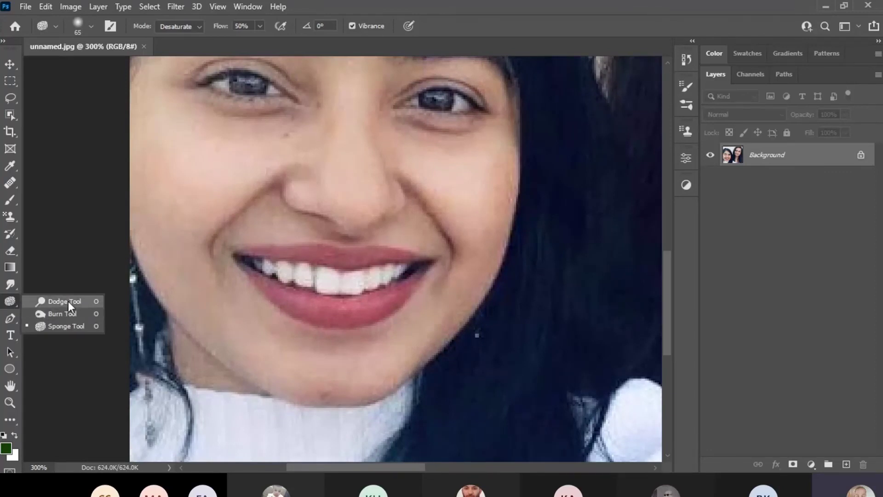
pyautogui.click(59, 331)
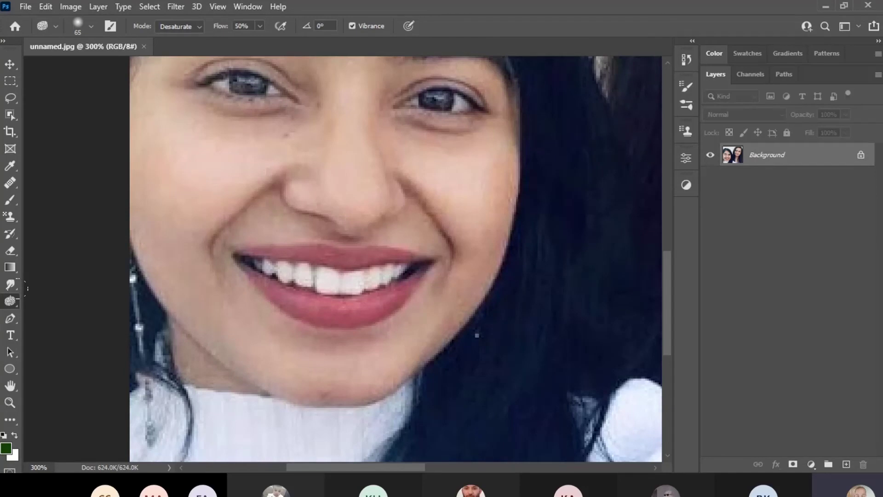
pyautogui.click(199, 26)
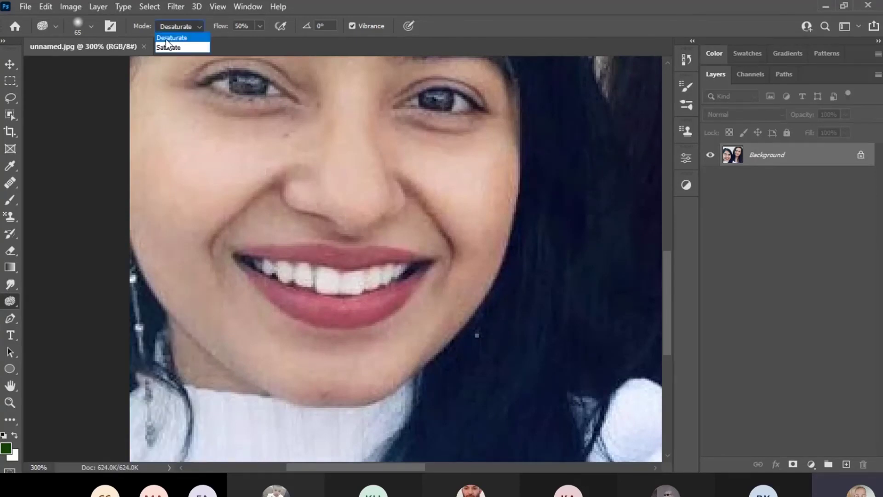
pyautogui.click(175, 35)
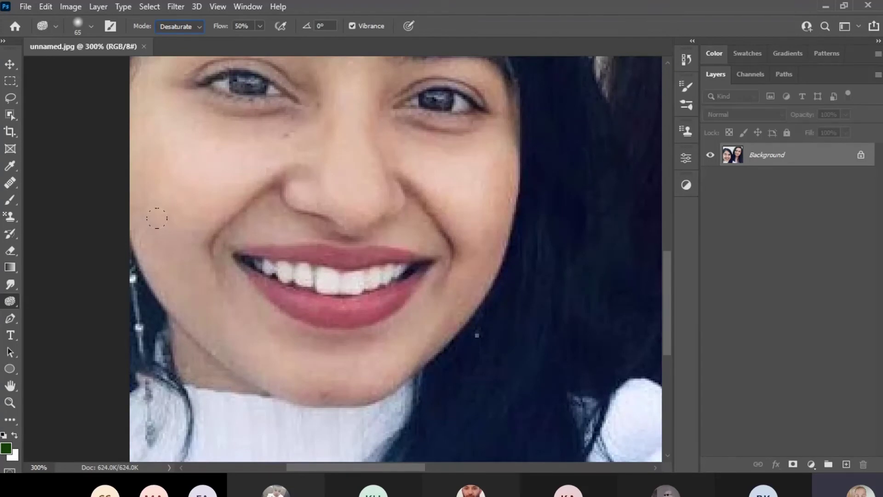
pyautogui.click(251, 243)
pyautogui.press('[')
pyautogui.press('[')
pyautogui.press('[')
pyautogui.press('[')
pyautogui.press('[')
# Set the Sponge tool to Saturate mode and intensify the colour of the left-hand woman's lower lip.
pyautogui.click(202, 27)
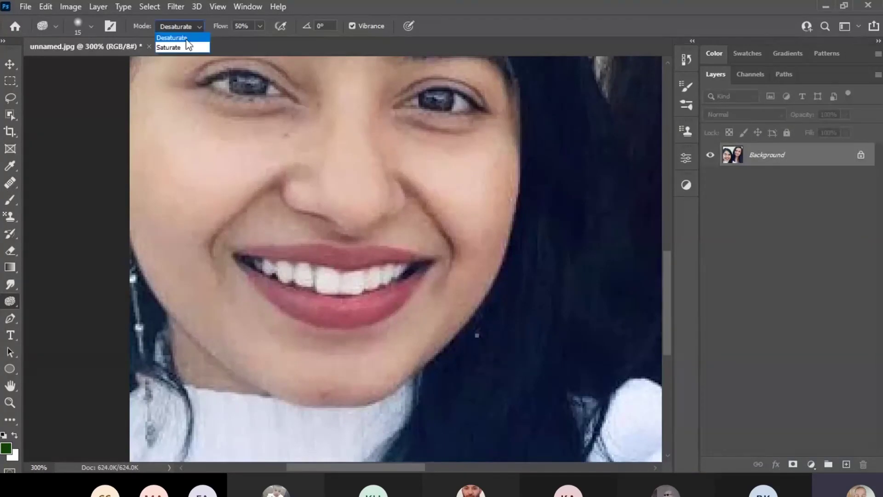
pyautogui.click(170, 46)
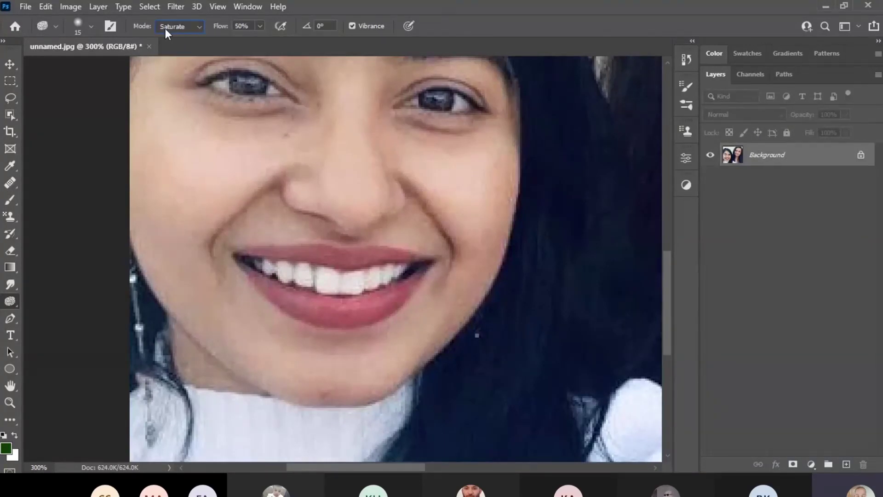
pyautogui.rightClick(11, 303)
pyautogui.click(55, 326)
pyautogui.moveTo(257, 288)
pyautogui.mouseDown()
pyautogui.moveTo(260, 276)
pyautogui.moveTo(274, 300)
pyautogui.moveTo(350, 304)
pyautogui.moveTo(405, 291)
pyautogui.mouseUp()
pyautogui.moveTo(305, 306)
pyautogui.mouseDown()
pyautogui.moveTo(257, 285)
pyautogui.moveTo(341, 316)
pyautogui.moveTo(370, 311)
pyautogui.moveTo(403, 288)
pyautogui.moveTo(351, 308)
pyautogui.moveTo(283, 295)
pyautogui.moveTo(245, 276)
pyautogui.moveTo(325, 316)
pyautogui.moveTo(385, 309)
pyautogui.moveTo(421, 274)
pyautogui.moveTo(397, 297)
pyautogui.moveTo(329, 308)
pyautogui.moveTo(266, 290)
pyautogui.moveTo(267, 274)
pyautogui.mouseUp()
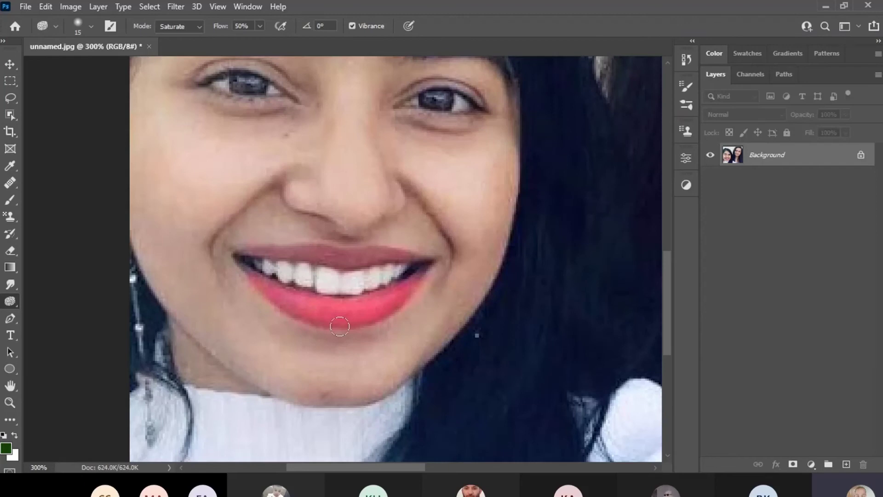
# Set the Sponge tool to Desaturate mode, try it on the nose area with the brush enlarged to 45 px, and undo the stroke.
pyautogui.click(199, 25)
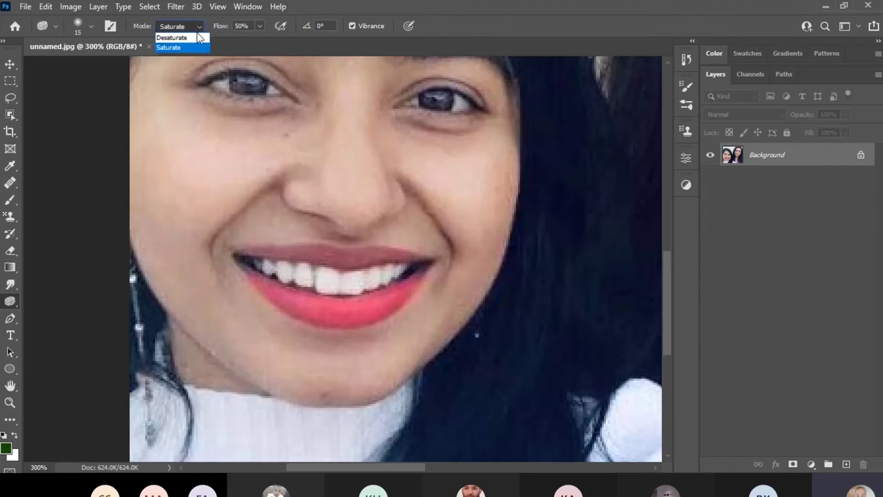
pyautogui.click(183, 38)
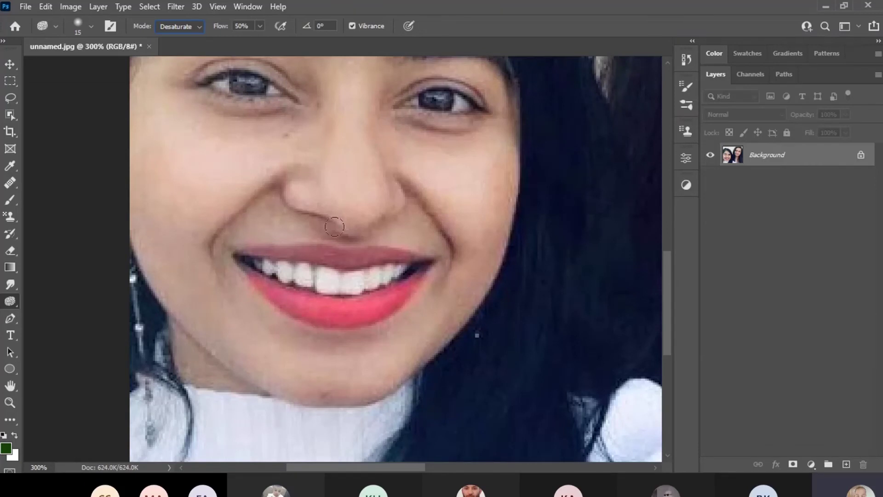
pyautogui.moveTo(342, 225)
pyautogui.mouseDown()
pyautogui.moveTo(318, 247)
pyautogui.moveTo(376, 246)
pyautogui.moveTo(315, 230)
pyautogui.moveTo(299, 236)
pyautogui.moveTo(359, 191)
pyautogui.moveTo(339, 194)
pyautogui.mouseUp()
pyautogui.press(']')
pyautogui.press(']')
pyautogui.hotkey('ctrl', 'z')
# Reduce the Sponge brush to 10 px and desaturate the left-hand woman's teeth.
pyautogui.rightClick(10, 301)
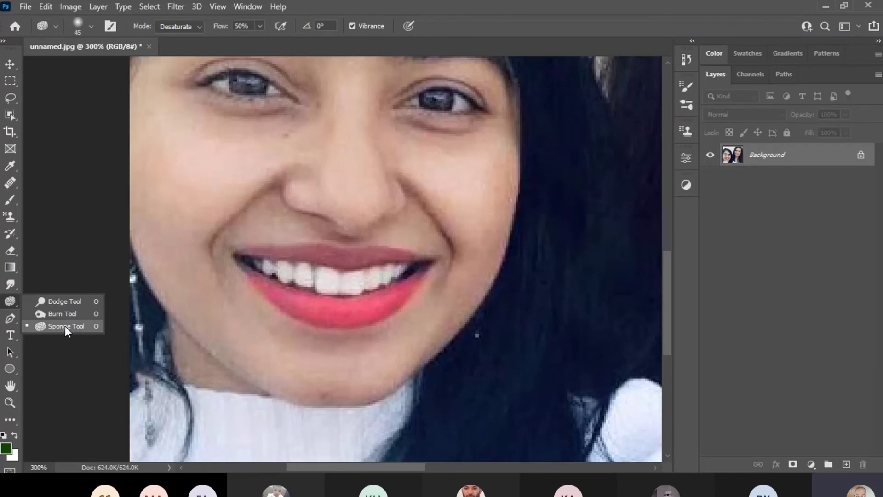
pyautogui.click(65, 326)
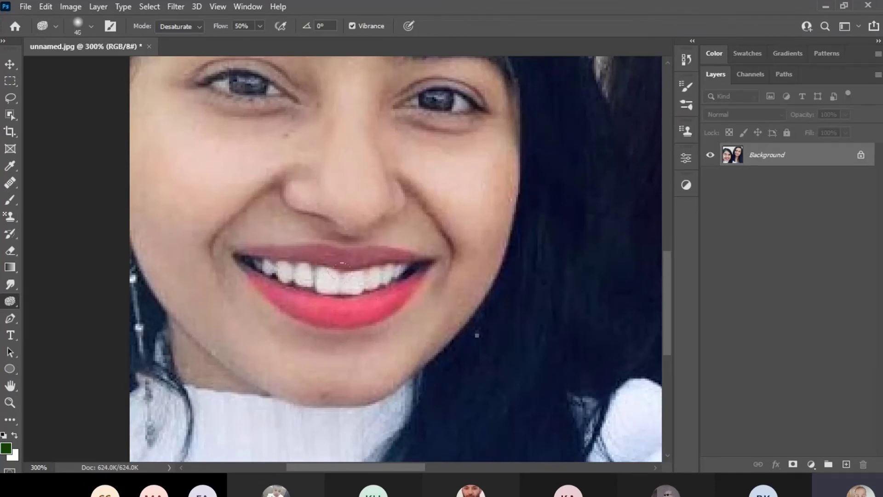
pyautogui.press('[')
pyautogui.press('[')
pyautogui.press('[')
pyautogui.press('[')
pyautogui.moveTo(391, 277)
pyautogui.mouseDown()
pyautogui.moveTo(350, 284)
pyautogui.moveTo(258, 269)
pyautogui.moveTo(347, 280)
pyautogui.moveTo(404, 272)
pyautogui.moveTo(371, 287)
pyautogui.moveTo(268, 266)
pyautogui.moveTo(341, 286)
pyautogui.moveTo(402, 270)
pyautogui.moveTo(347, 297)
pyautogui.mouseUp()
# Whiten the left-hand woman's teeth with the Dodge tool at 10 px in the Midtones range.
pyautogui.rightClick(10, 303)
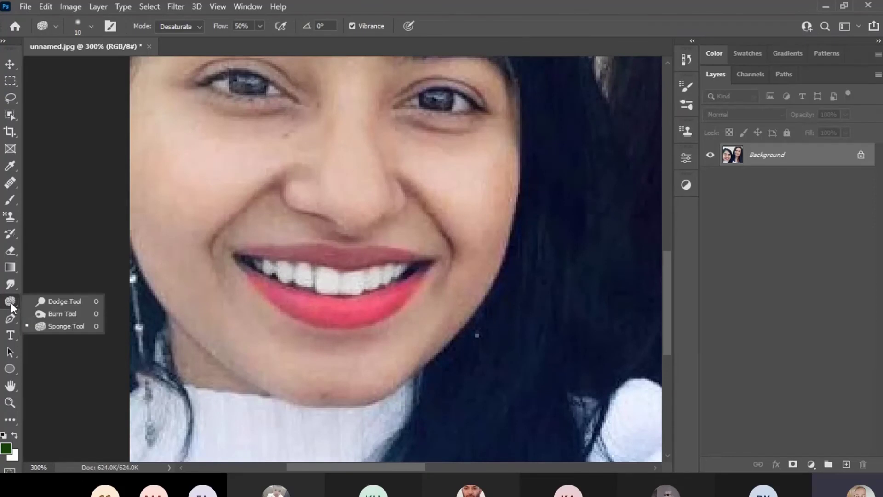
pyautogui.click(62, 300)
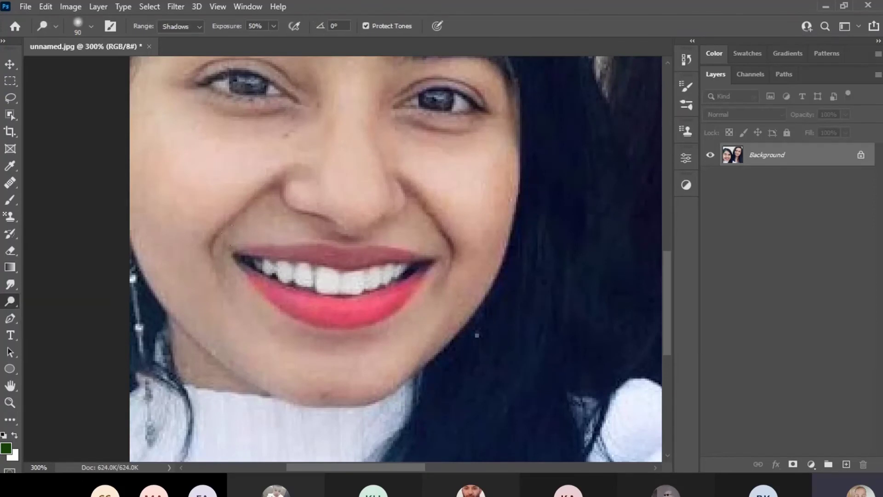
pyautogui.press('[')
pyautogui.press('[')
pyautogui.press('[')
pyautogui.press('[')
pyautogui.click(195, 27)
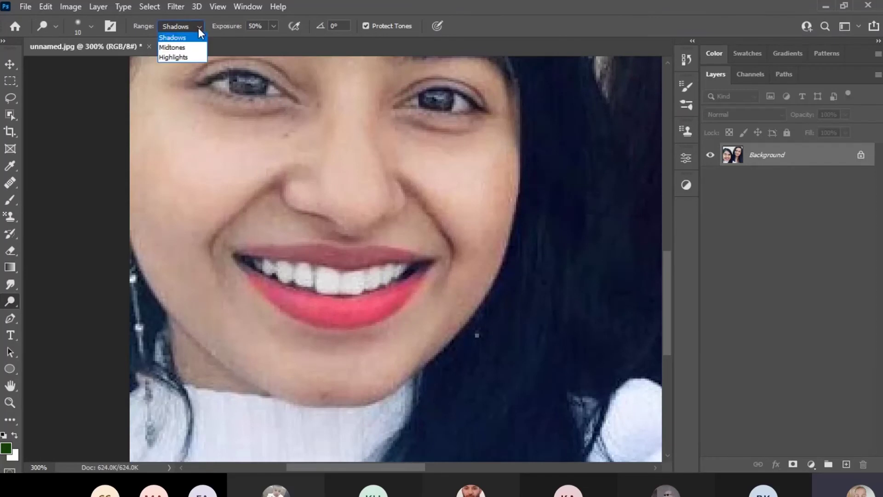
pyautogui.click(177, 48)
pyautogui.moveTo(288, 272)
pyautogui.mouseDown()
pyautogui.moveTo(401, 275)
pyautogui.moveTo(367, 289)
pyautogui.moveTo(264, 271)
pyautogui.moveTo(299, 280)
pyautogui.moveTo(394, 270)
pyautogui.mouseUp()
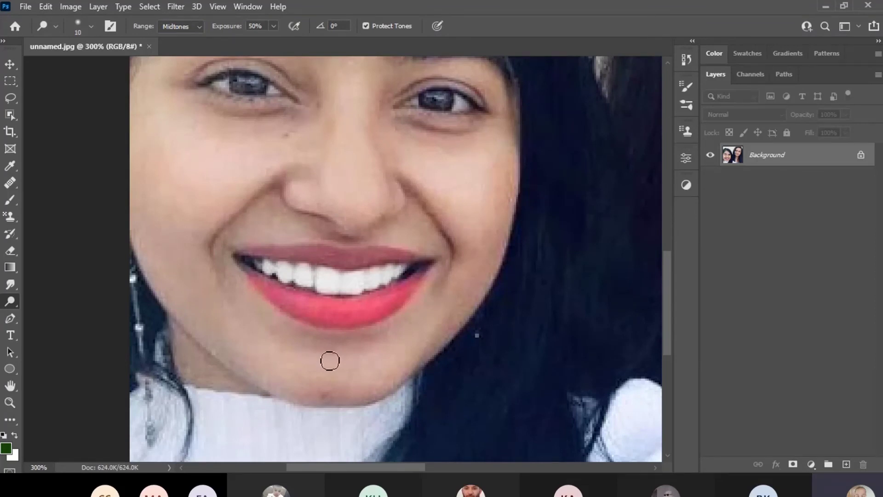
# Revert the photo to its saved version to compare it with the retouched one, and undo the revert.
pyautogui.hotkey('ctrl', '-')
pyautogui.hotkey('ctrl', '-')
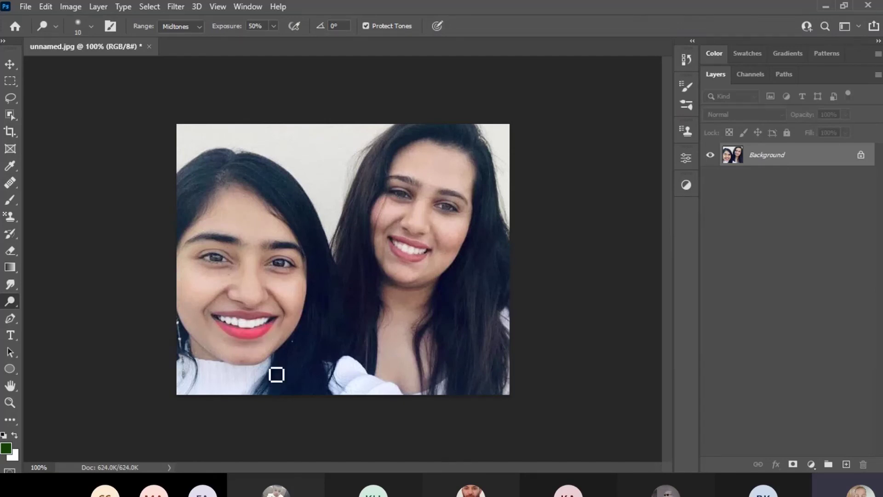
pyautogui.click(26, 5)
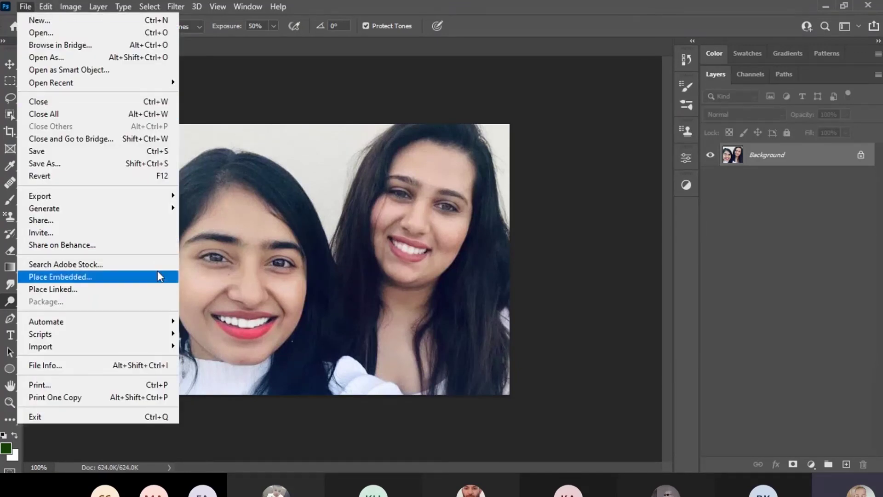
pyautogui.click(52, 177)
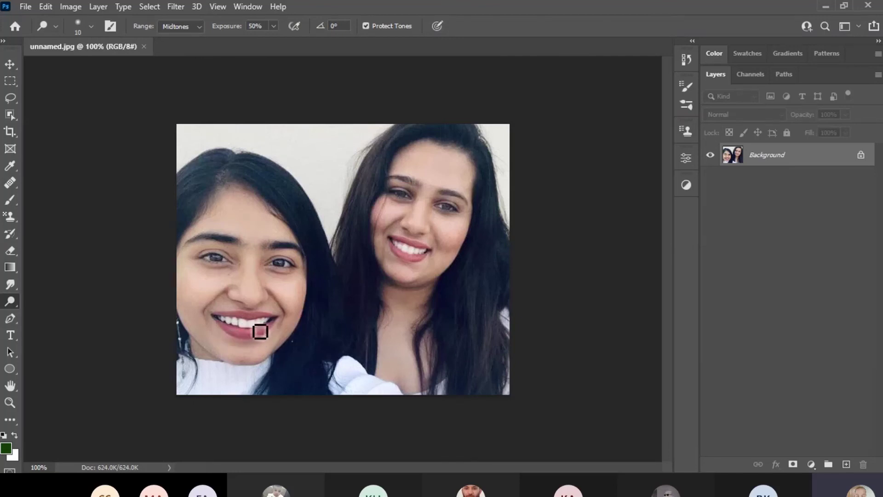
pyautogui.click(46, 7)
pyautogui.click(84, 22)
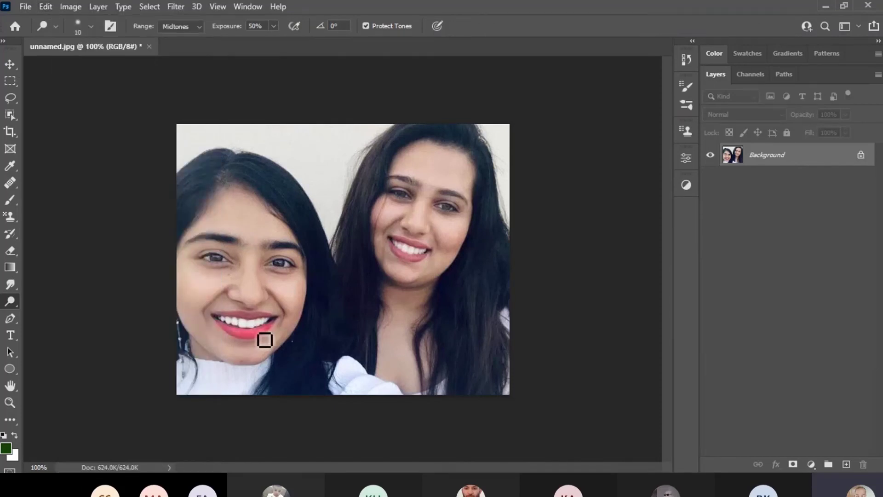
# Select the Sponge tool, switch its mode to Saturate and set it back to Desaturate.
pyautogui.rightClick(13, 308)
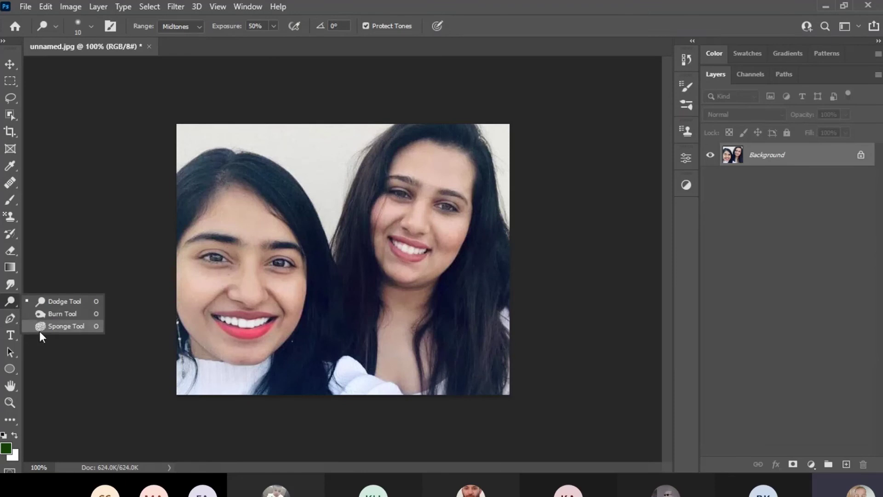
pyautogui.click(72, 329)
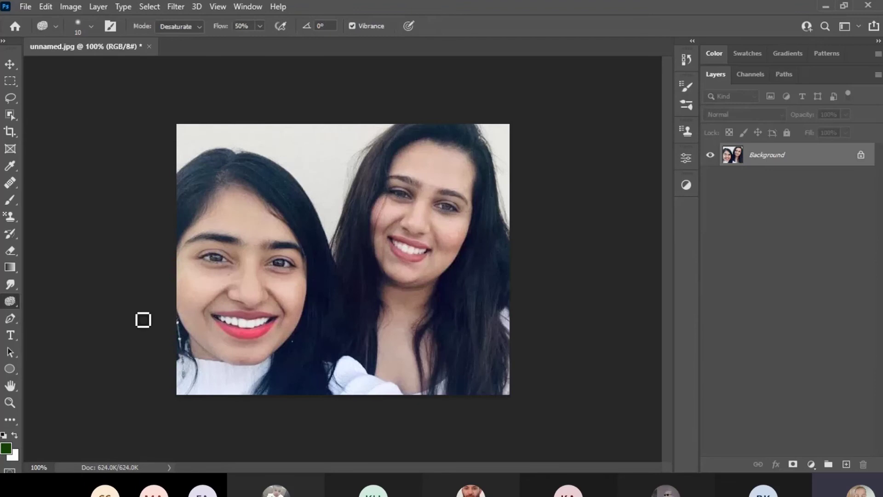
pyautogui.click(200, 30)
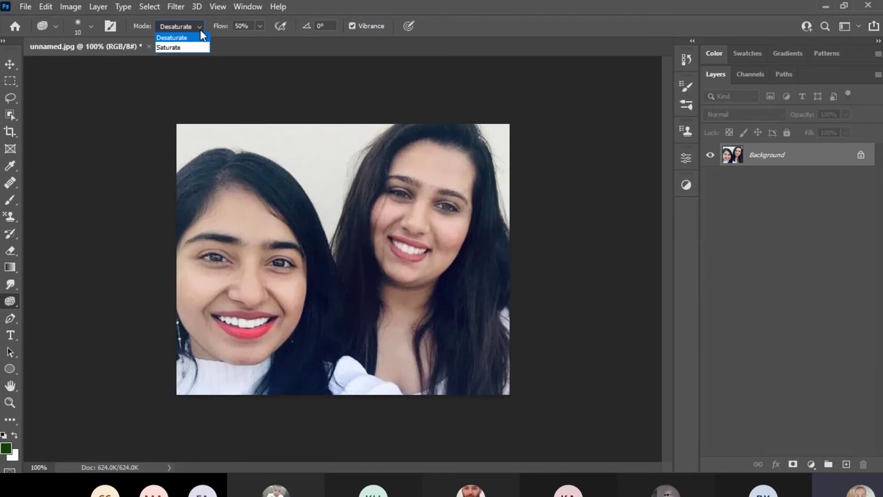
pyautogui.click(173, 48)
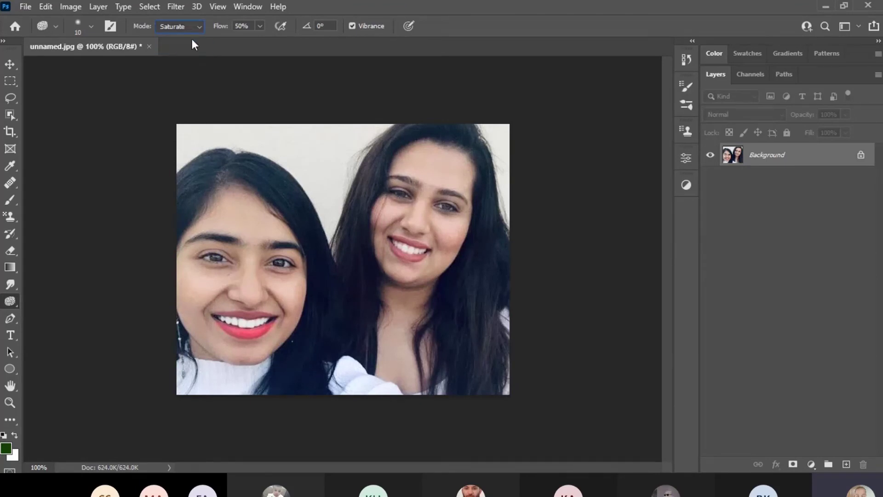
pyautogui.click(197, 28)
pyautogui.click(191, 39)
pyautogui.rightClick(10, 302)
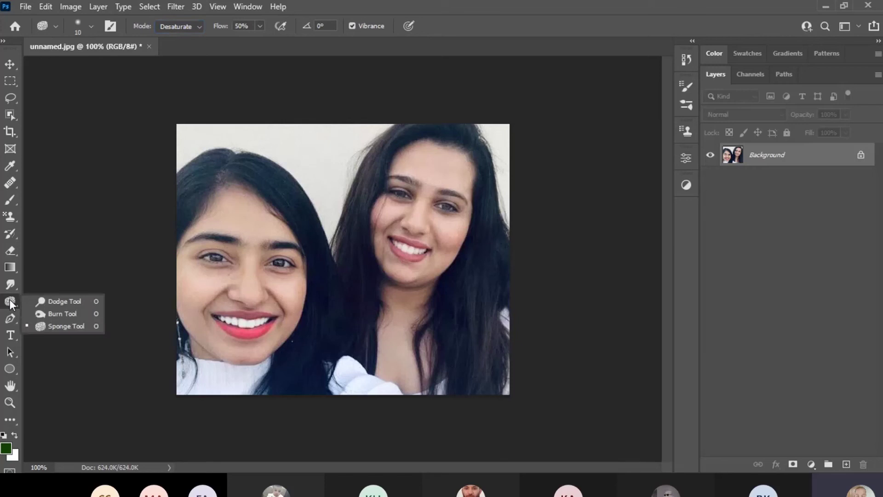
pyautogui.click(67, 327)
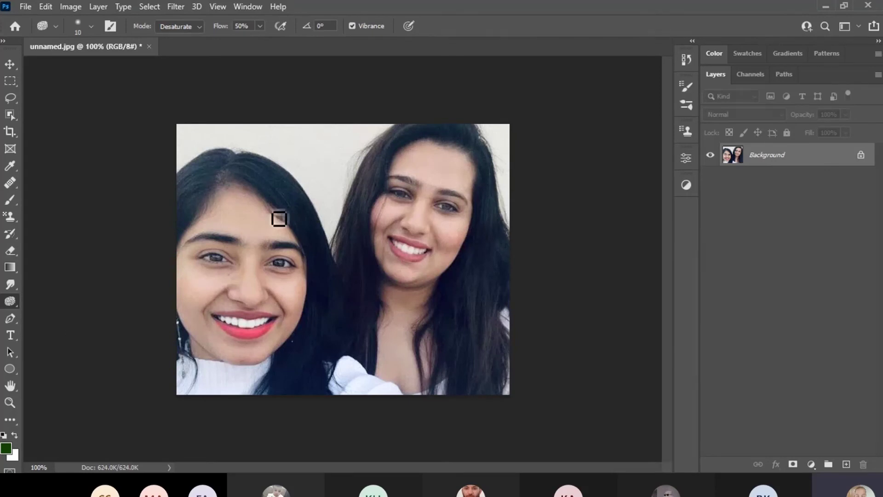
pyautogui.rightClick(14, 299)
pyautogui.click(51, 324)
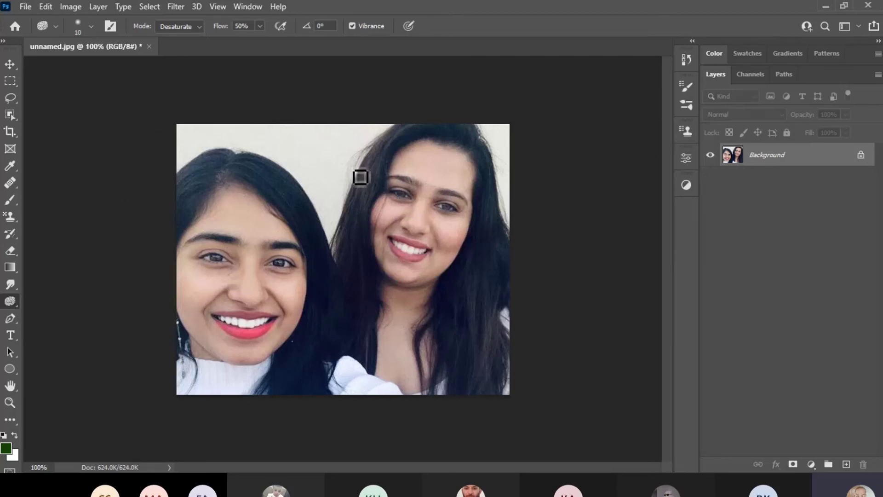
# Enlarge the Sponge brush to 300 px, set Flow to 100% and desaturate the whole photo.
pyautogui.press(']')
pyautogui.press(']')
pyautogui.press(']')
pyautogui.press(']')
pyautogui.press(']')
pyautogui.press(']')
pyautogui.press(']')
pyautogui.press(']')
pyautogui.press(']')
pyautogui.press(']')
pyautogui.press(']')
pyautogui.press(']')
pyautogui.press(']')
pyautogui.press(']')
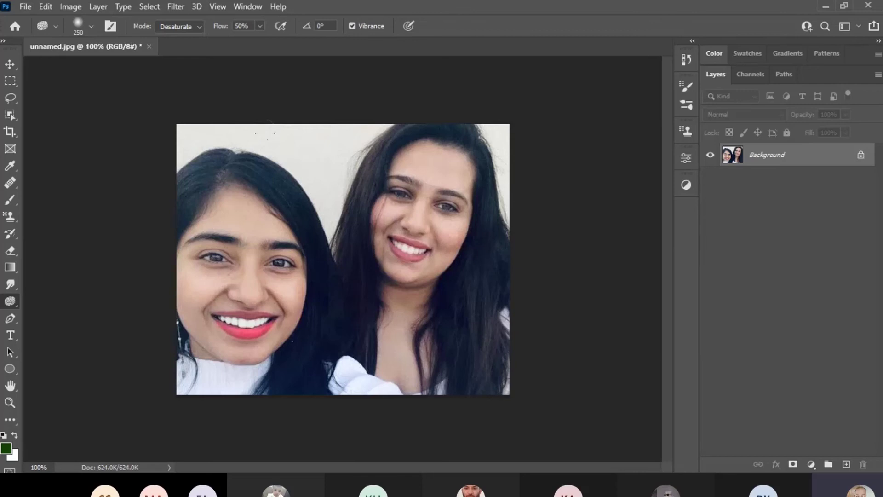
pyautogui.click(260, 27)
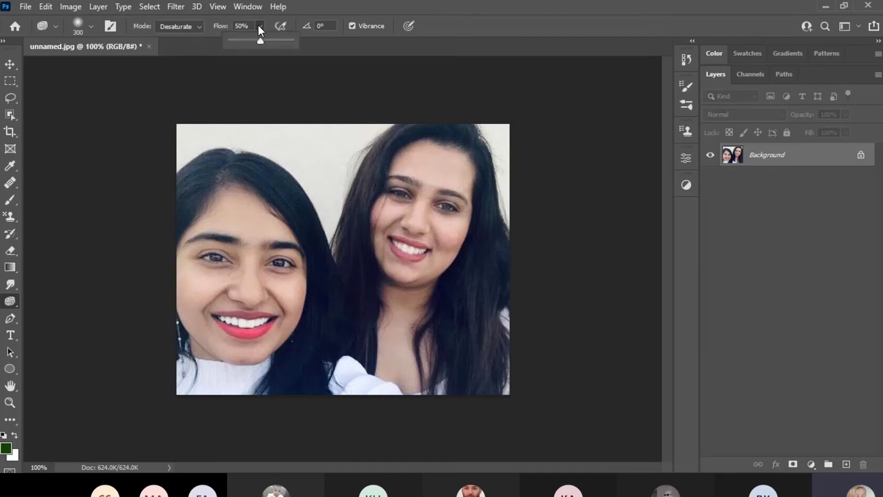
pyautogui.moveTo(261, 43); pyautogui.dragTo(321, 45)
pyautogui.click(391, 118)
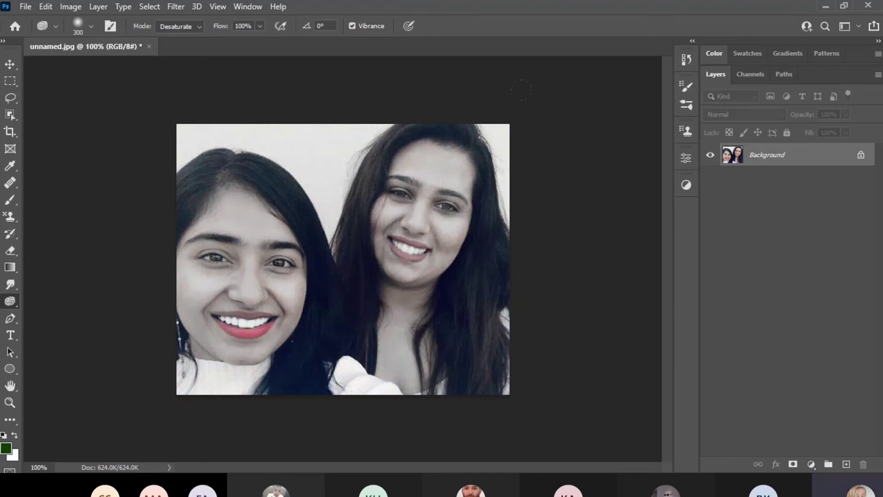
# Undo the overall desaturation and, with Vibrance off, desaturate the left-hand woman's side of the photo.
pyautogui.hotkey('ctrl', 's')
pyautogui.hotkey('ctrl', 'z')
pyautogui.hotkey('ctrl', 'z')
pyautogui.hotkey('ctrl', 'shift', 'z')
pyautogui.hotkey('ctrl', 'z')
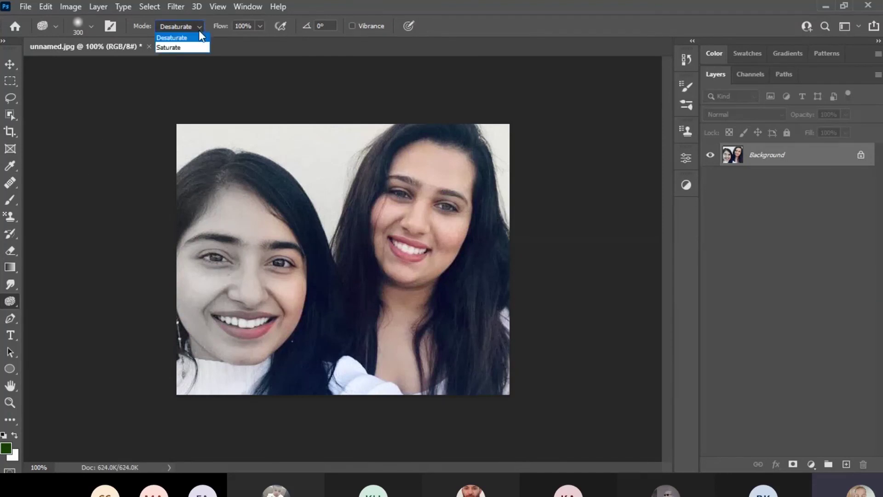
# Set the Sponge tool to Saturate mode and intensify the colours across the middle of the photo.
pyautogui.click(177, 46)
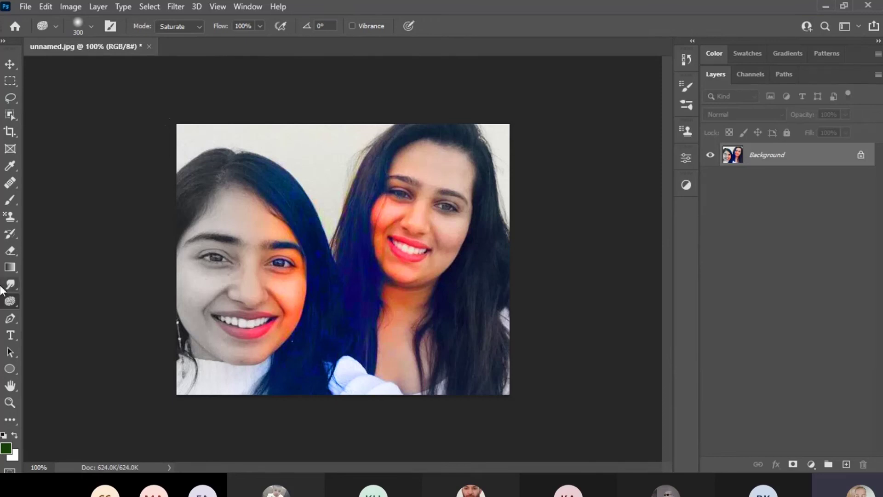
# Review the retouching and painting tool groups, from Dodge, Burn and Sponge through Blur, Gradient, Eraser, History Brush, Stamp and Brush to Healing.
pyautogui.rightClick(9, 301)
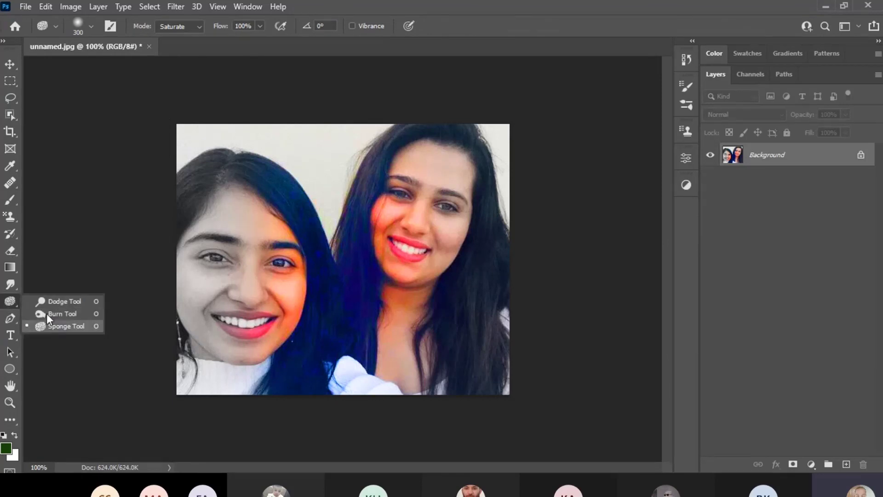
pyautogui.click(10, 216)
pyautogui.rightClick(10, 217)
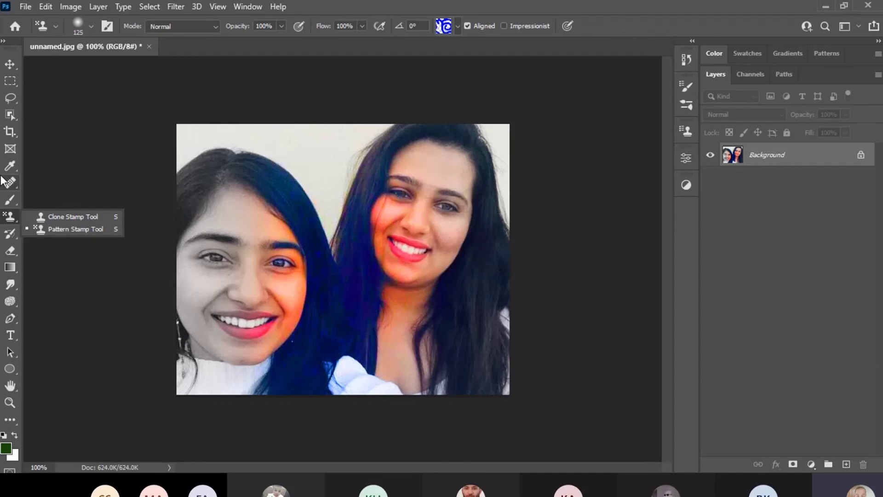
pyautogui.click(10, 302)
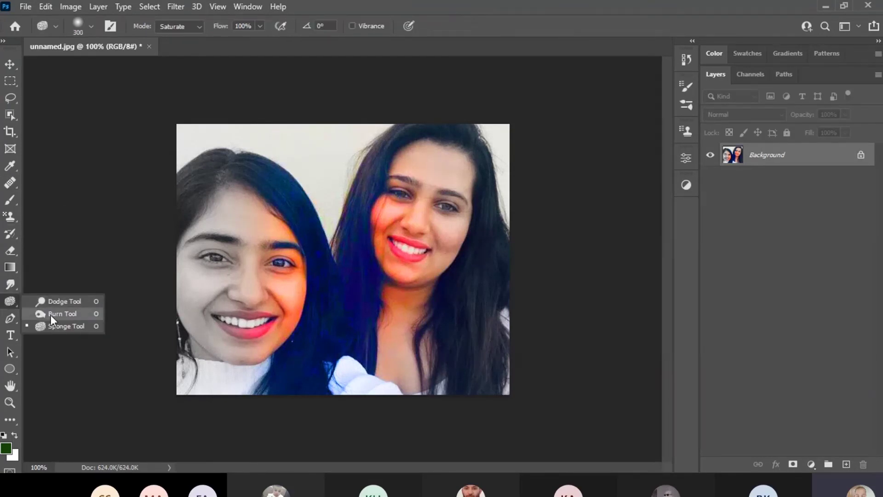
pyautogui.click(10, 284)
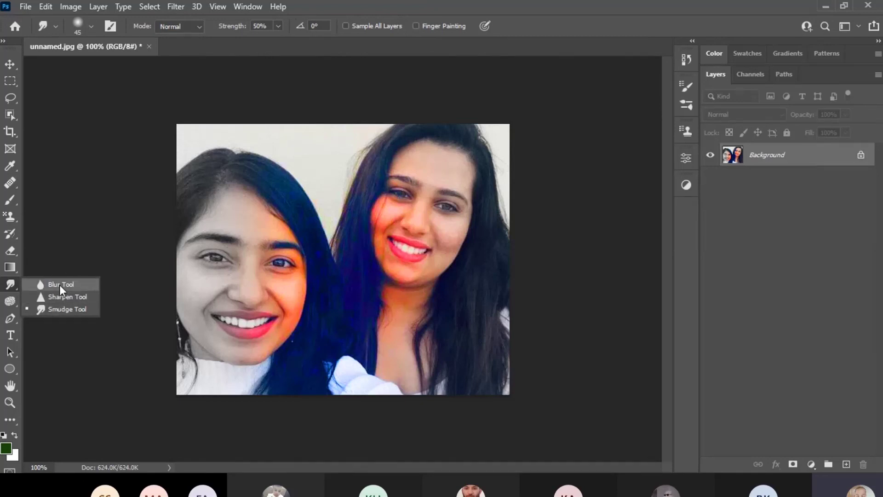
pyautogui.click(7, 268)
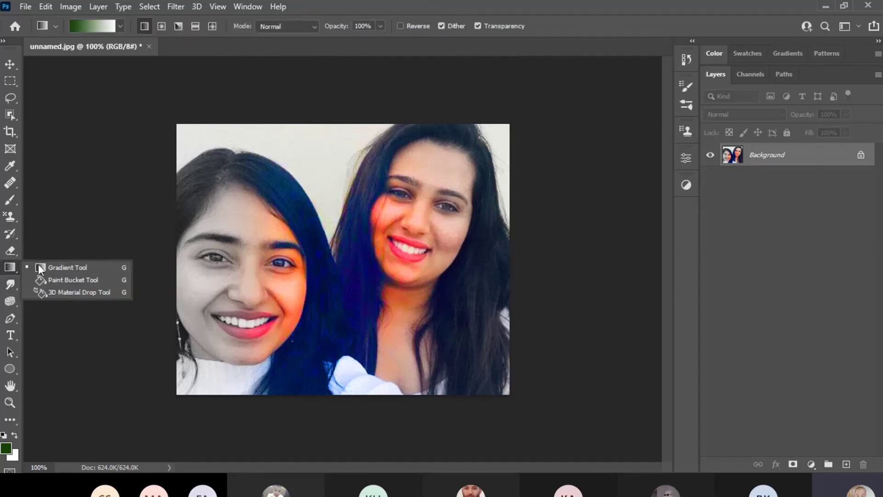
pyautogui.click(8, 251)
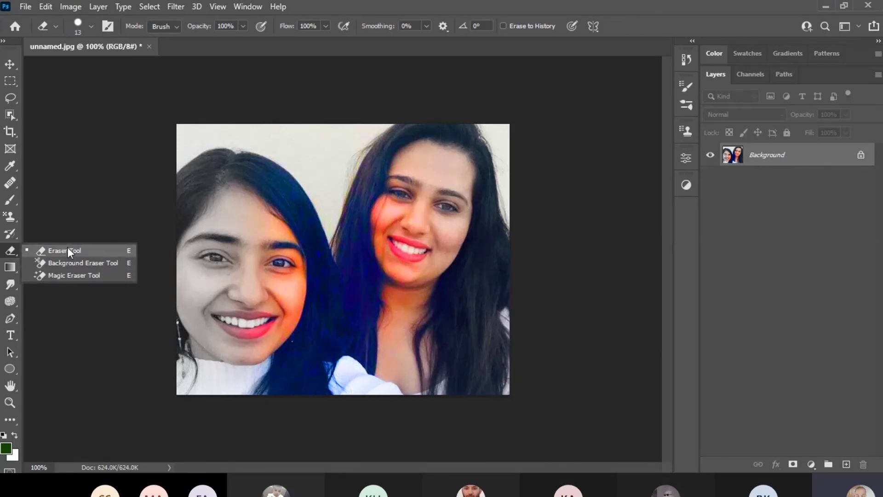
pyautogui.click(9, 235)
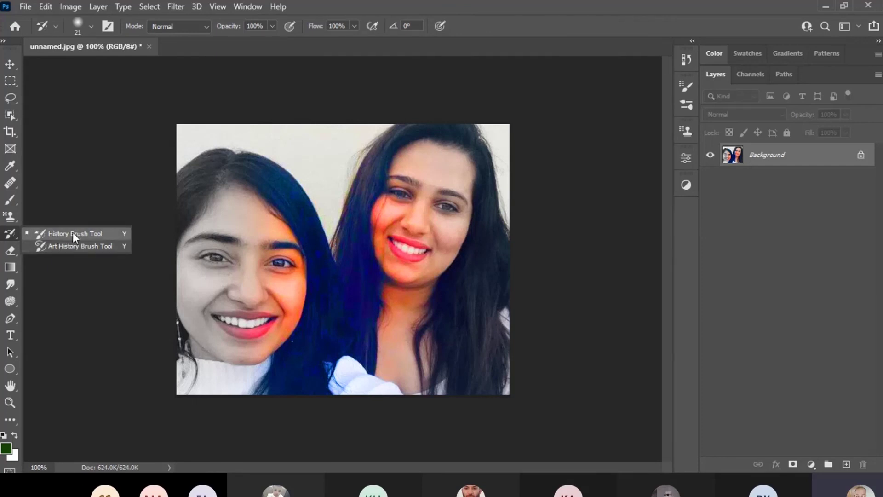
pyautogui.click(8, 220)
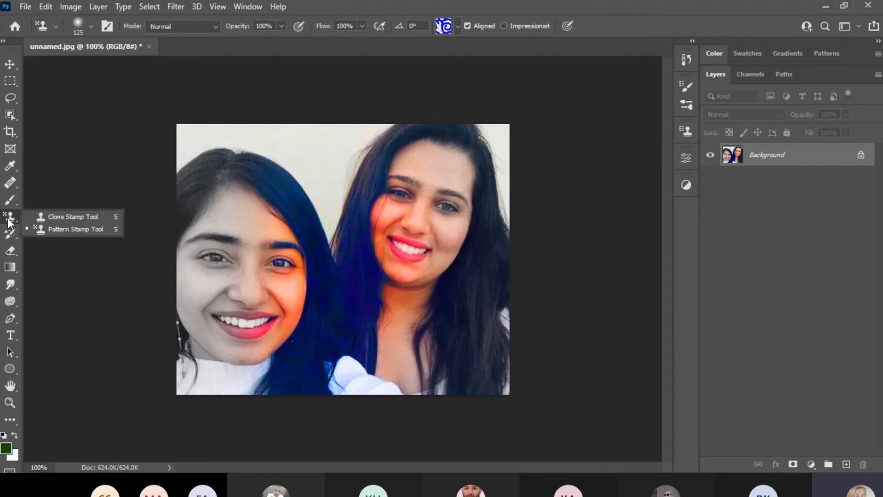
pyautogui.click(8, 198)
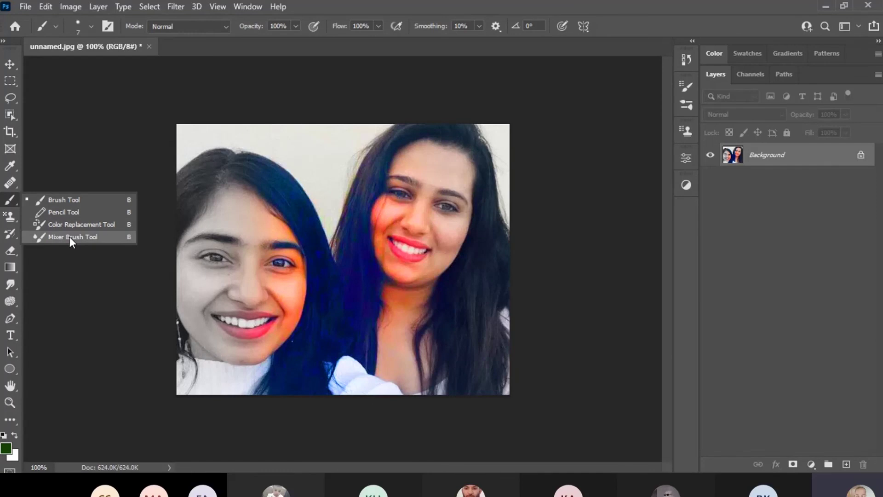
pyautogui.click(8, 183)
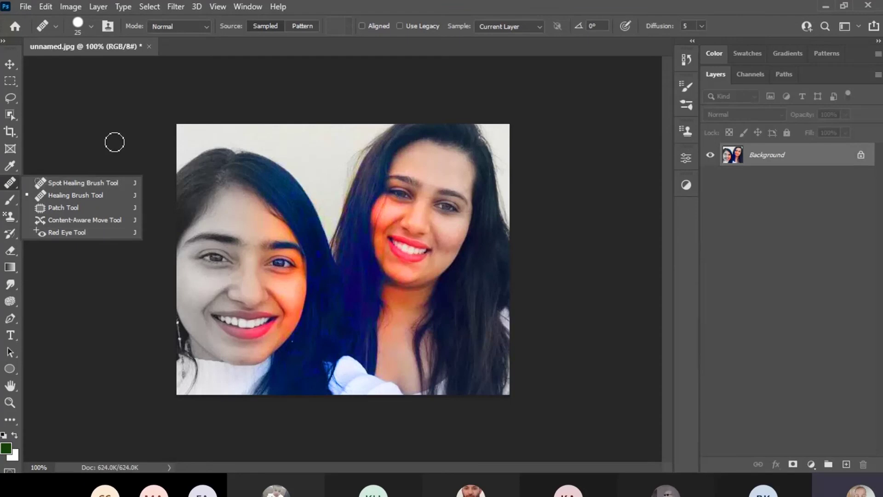
# Close the photo without saving the changes and reopen unnamed.jpg from the recent files.
pyautogui.click(149, 46)
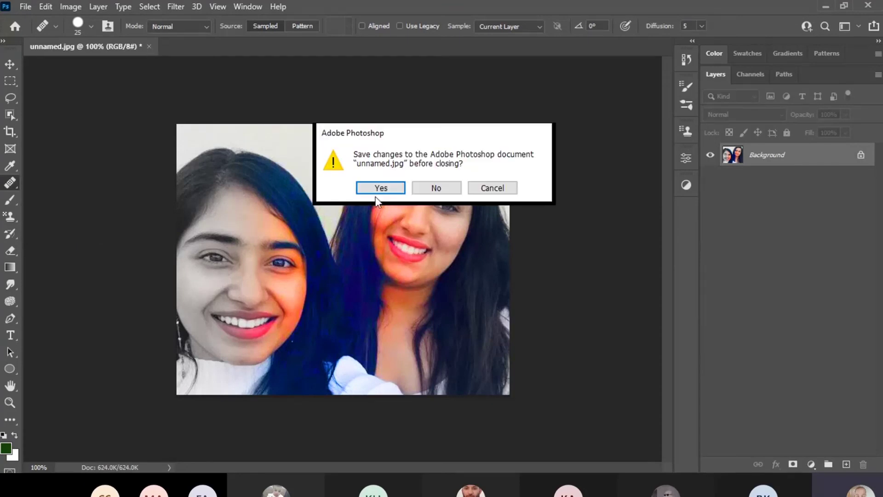
pyautogui.click(427, 195)
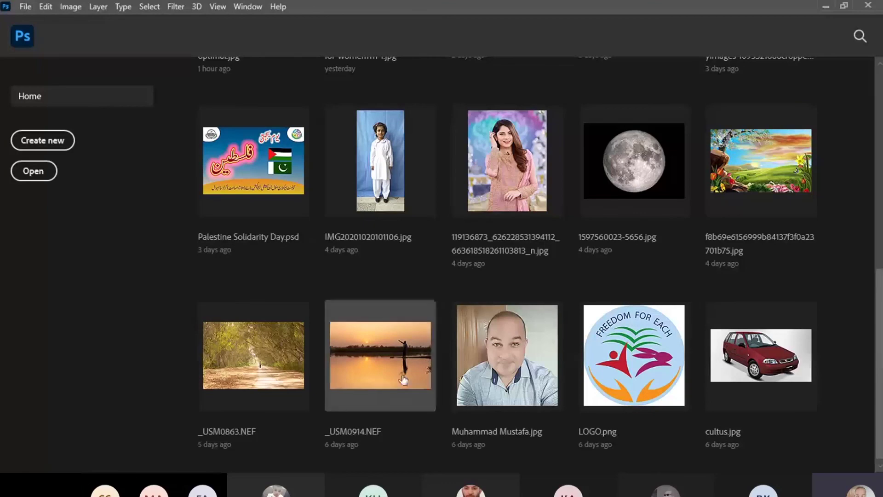
pyautogui.scroll(3, 437, 345)
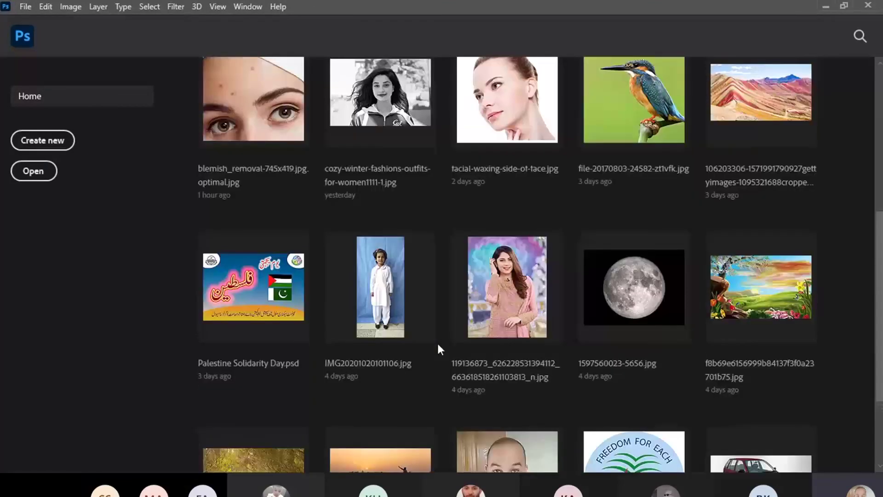
pyautogui.scroll(6, 430, 345)
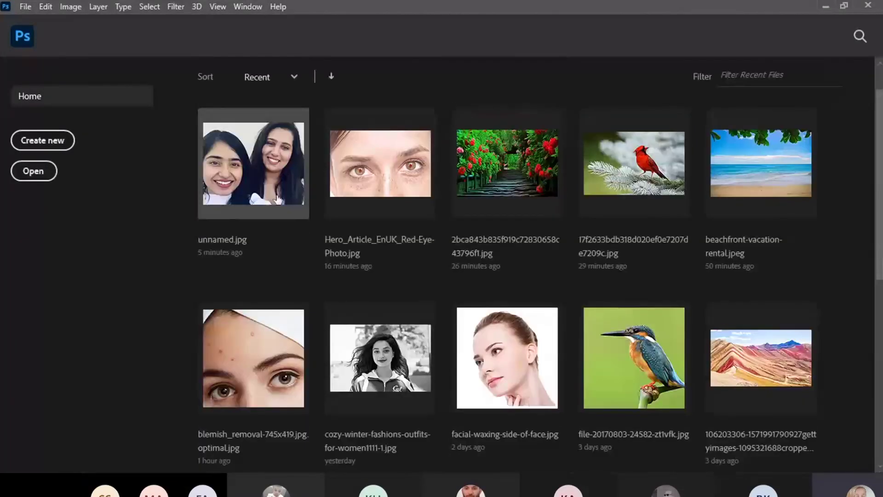
pyautogui.click(249, 176)
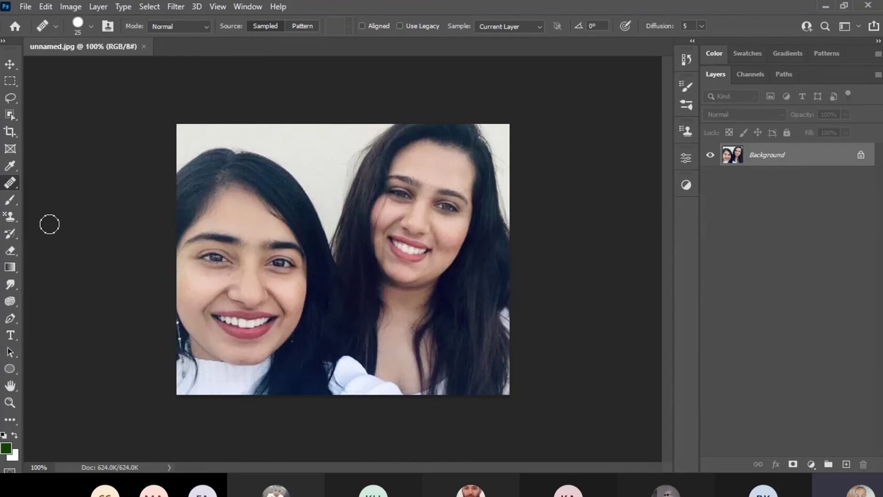
# With the Sponge tool at 300 px and 100% Flow, saturate the middle of the photo and desaturate the left-hand woman's side.
pyautogui.click(11, 304)
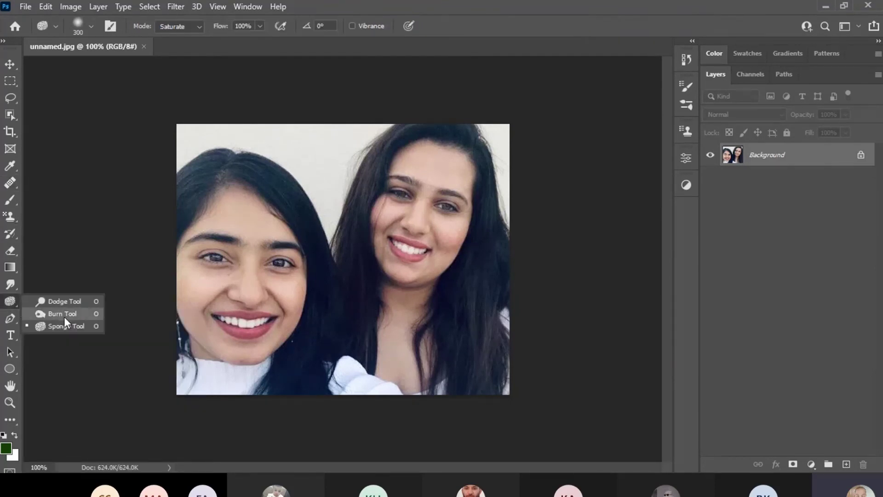
pyautogui.click(57, 327)
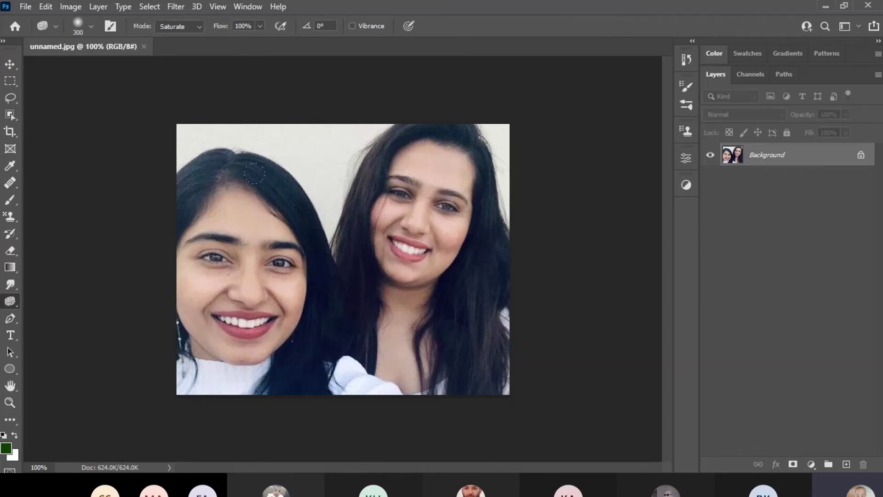
pyautogui.moveTo(255, 174); pyautogui.dragTo(249, 127)
pyautogui.click(198, 27)
pyautogui.click(174, 34)
# With the History Brush enlarged to 70 px, restore the original colours across the left-hand woman's face.
pyautogui.click(10, 234)
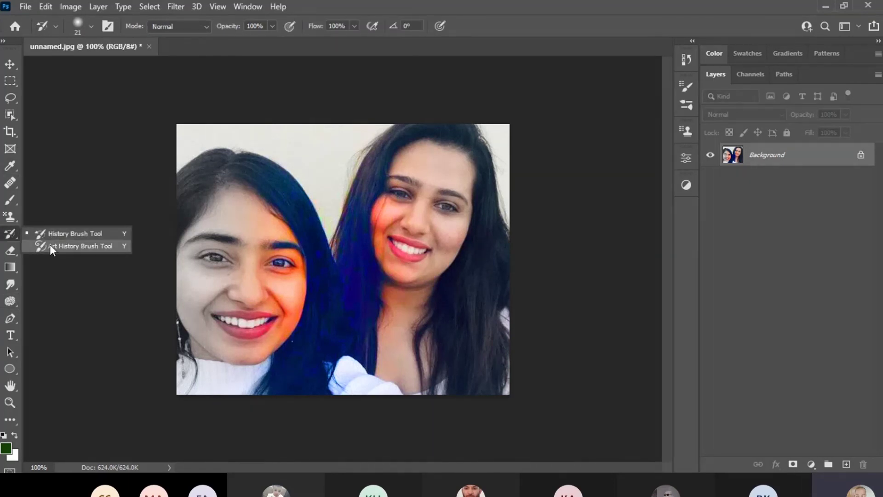
pyautogui.click(90, 234)
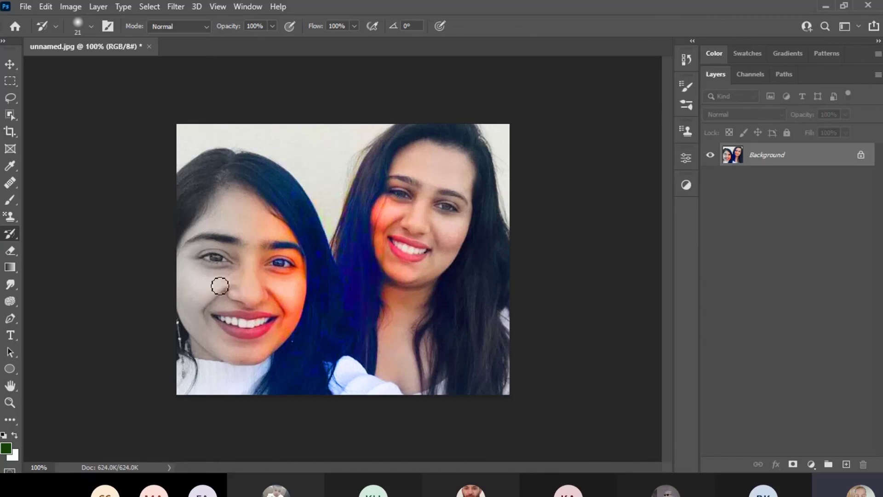
pyautogui.press(']')
pyautogui.press(']')
pyautogui.press(']')
pyautogui.press(']')
pyautogui.press(']')
pyautogui.press(']')
pyautogui.press(']')
pyautogui.press(']')
# With the Brush tool at 50 px in Color mode, tint the left-hand woman's face and the hair around it green.
pyautogui.rightClick(7, 235)
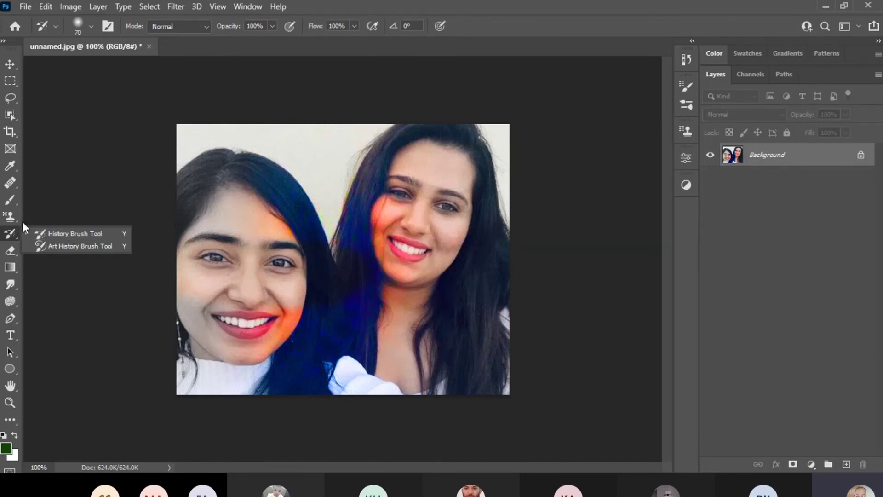
pyautogui.click(12, 204)
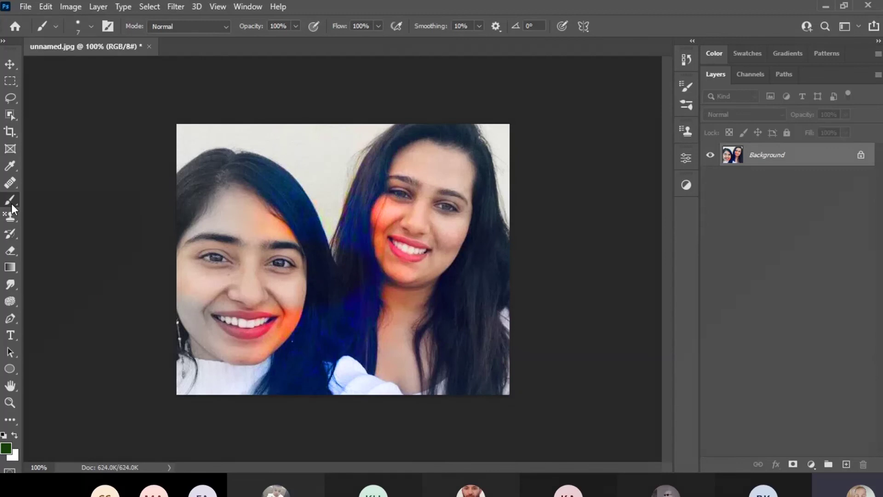
pyautogui.rightClick(12, 203)
pyautogui.click(46, 198)
pyautogui.press(']')
pyautogui.press(']')
pyautogui.press(']')
pyautogui.press(']')
pyautogui.press(']')
pyautogui.press(']')
pyautogui.press(']')
pyautogui.click(224, 28)
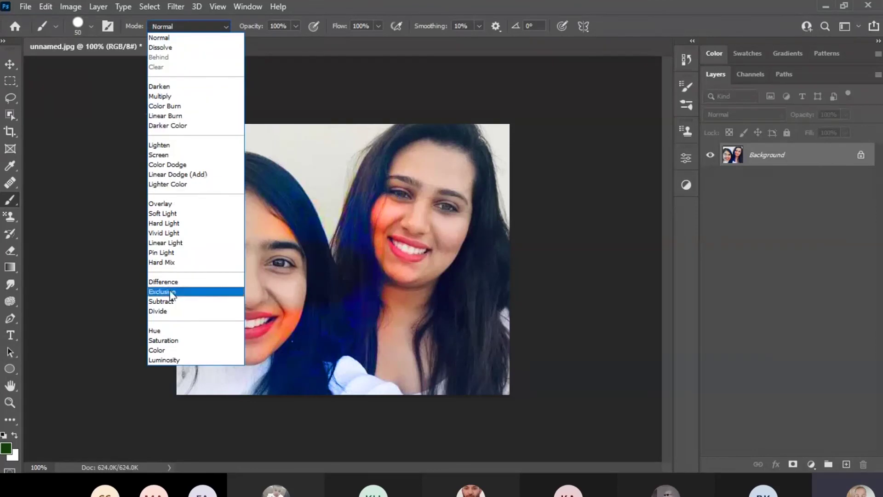
pyautogui.click(166, 350)
pyautogui.moveTo(230, 170); pyautogui.dragTo(219, 256)
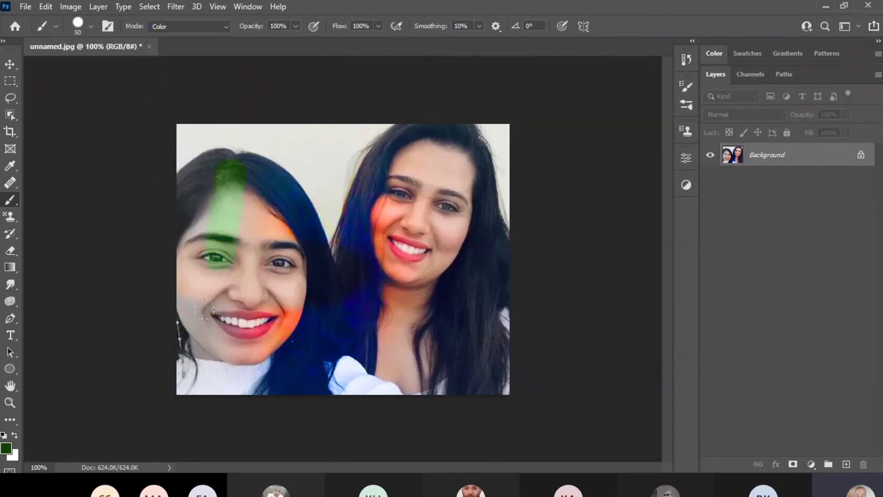
pyautogui.moveTo(254, 205)
pyautogui.mouseDown()
pyautogui.moveTo(269, 295)
pyautogui.moveTo(295, 338)
pyautogui.mouseUp()
pyautogui.moveTo(259, 190)
pyautogui.mouseDown()
pyautogui.moveTo(219, 173)
pyautogui.moveTo(239, 173)
pyautogui.moveTo(275, 212)
pyautogui.mouseUp()
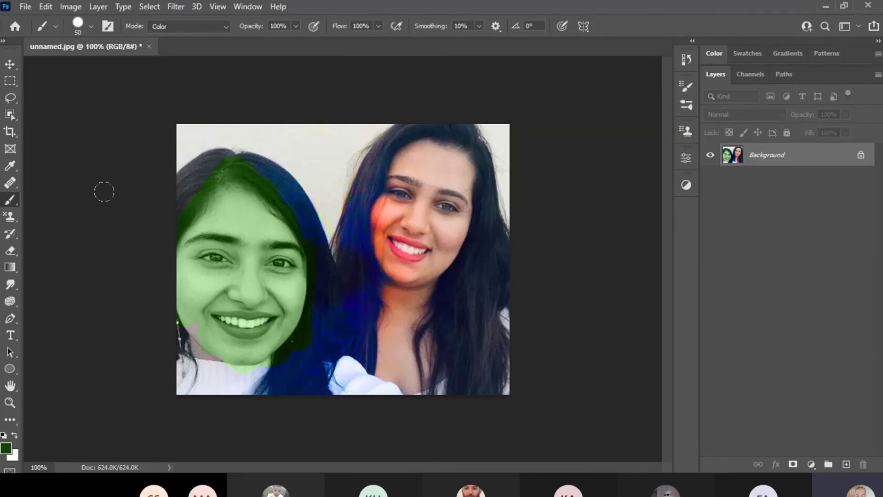
# Restore the left-hand woman's hair around the green face with the History Brush.
pyautogui.click(10, 234)
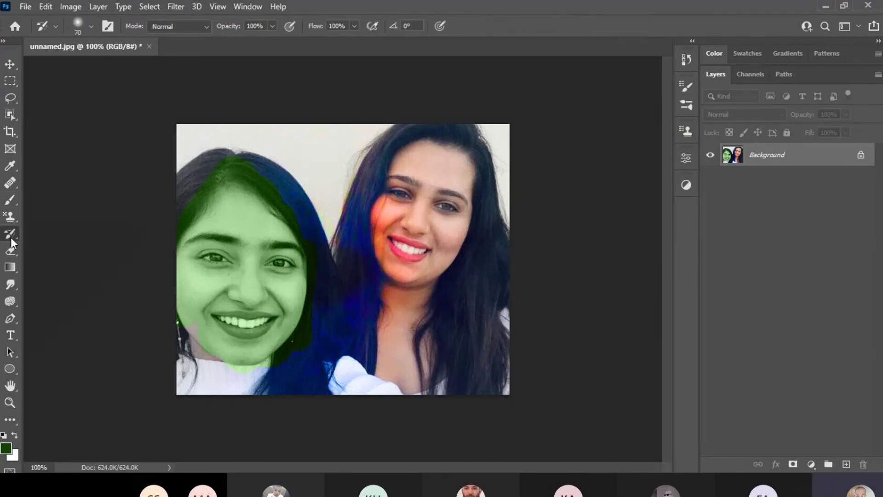
pyautogui.click(63, 235)
pyautogui.moveTo(300, 210)
pyautogui.mouseDown()
pyautogui.moveTo(243, 157)
pyautogui.moveTo(189, 194)
pyautogui.mouseUp()
pyautogui.moveTo(322, 236)
pyautogui.mouseDown()
pyautogui.moveTo(314, 319)
pyautogui.moveTo(303, 341)
pyautogui.moveTo(304, 328)
pyautogui.moveTo(261, 374)
pyautogui.mouseUp()
# Try the Art History Brush at 21 px with the Tight Short style over both women, and undo the strokes.
pyautogui.rightClick(10, 234)
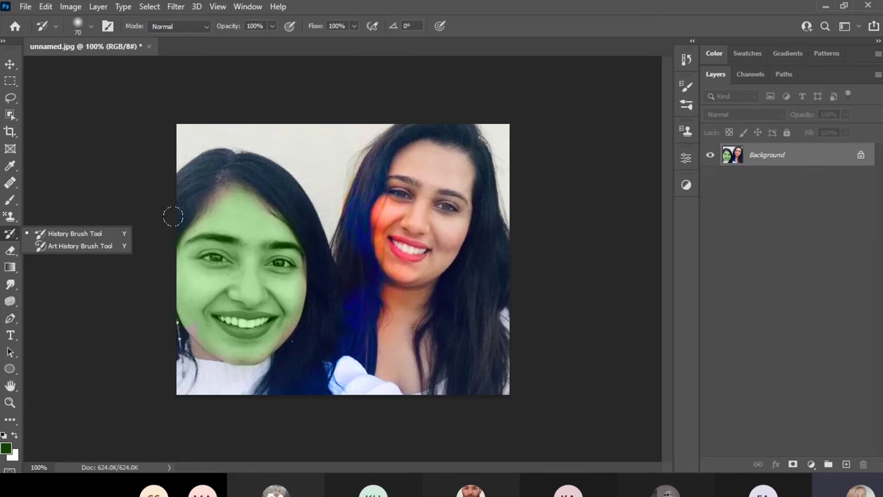
pyautogui.click(86, 246)
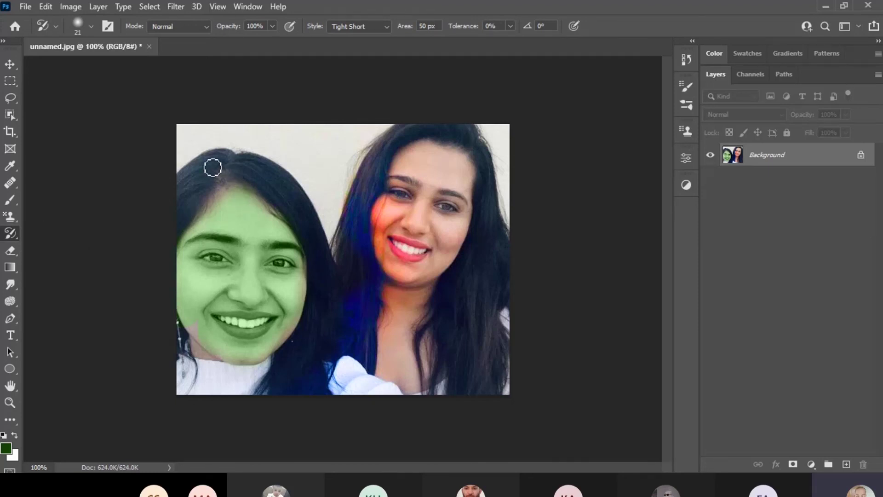
pyautogui.moveTo(212, 165)
pyautogui.mouseDown()
pyautogui.moveTo(425, 177)
pyautogui.moveTo(445, 198)
pyautogui.moveTo(182, 220)
pyautogui.moveTo(161, 233)
pyautogui.moveTo(451, 239)
pyautogui.moveTo(353, 263)
pyautogui.moveTo(140, 278)
pyautogui.moveTo(492, 296)
pyautogui.moveTo(446, 305)
pyautogui.moveTo(208, 310)
pyautogui.moveTo(147, 326)
pyautogui.moveTo(444, 336)
pyautogui.moveTo(202, 372)
pyautogui.moveTo(196, 385)
pyautogui.moveTo(540, 386)
pyautogui.moveTo(353, 399)
pyautogui.moveTo(362, 373)
pyautogui.moveTo(526, 293)
pyautogui.moveTo(334, 204)
pyautogui.moveTo(490, 152)
pyautogui.moveTo(226, 128)
pyautogui.moveTo(190, 138)
pyautogui.moveTo(443, 140)
pyautogui.moveTo(451, 178)
pyautogui.moveTo(210, 223)
pyautogui.moveTo(205, 280)
pyautogui.moveTo(154, 340)
pyautogui.mouseUp()
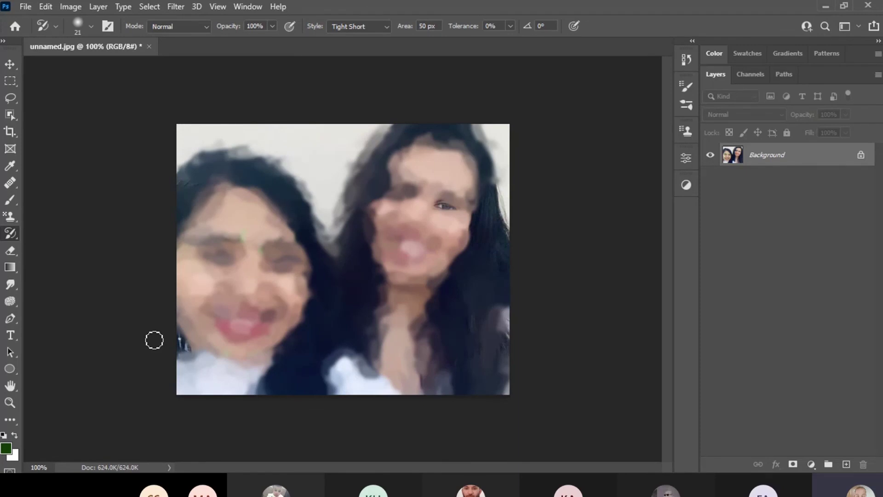
pyautogui.hotkey('ctrl', 'z')
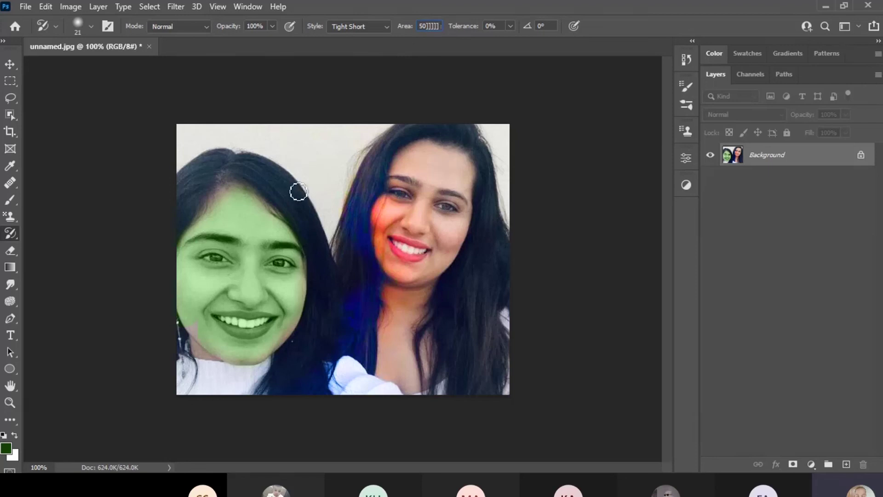
# Try painting over the photo with the Art History Brush at 125 px, and undo the strokes.
pyautogui.press('BackSpace')
pyautogui.rightClick(43, 27)
pyautogui.click(69, 24)
pyautogui.moveTo(217, 138)
pyautogui.mouseDown()
pyautogui.moveTo(257, 179)
pyautogui.moveTo(368, 152)
pyautogui.moveTo(442, 211)
pyautogui.moveTo(231, 223)
pyautogui.moveTo(270, 315)
pyautogui.moveTo(489, 319)
pyautogui.moveTo(466, 102)
pyautogui.moveTo(410, 276)
pyautogui.moveTo(369, 84)
pyautogui.moveTo(302, 330)
pyautogui.moveTo(229, 144)
pyautogui.moveTo(216, 173)
pyautogui.moveTo(288, 157)
pyautogui.moveTo(322, 231)
pyautogui.moveTo(420, 158)
pyautogui.moveTo(465, 276)
pyautogui.moveTo(218, 320)
pyautogui.mouseUp()
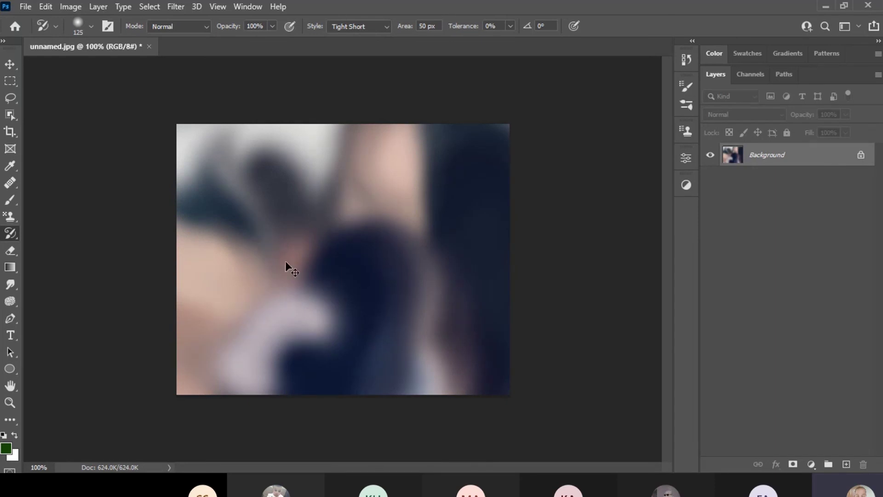
pyautogui.hotkey('ctrl', 'z')
# Reduce the Art History Brush to 70 px, set its style to Loose Curl and paint over the whole photo.
pyautogui.press('[')
pyautogui.press('[')
pyautogui.press('[')
pyautogui.press('[')
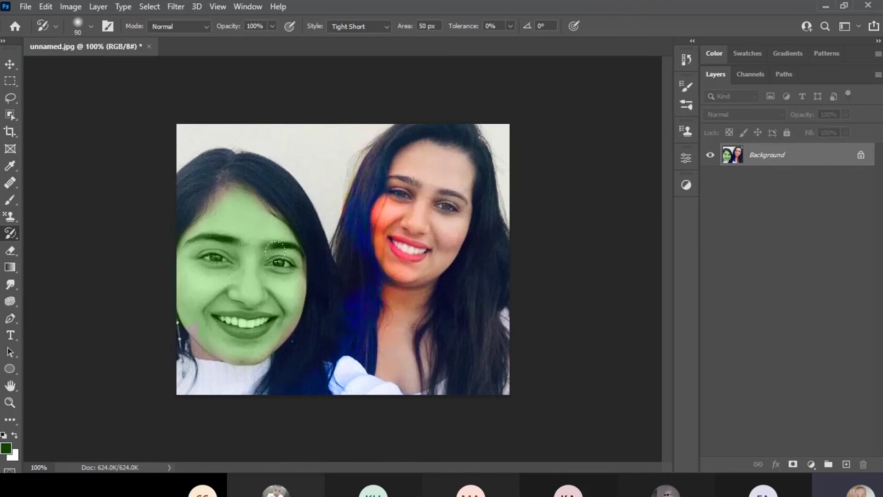
pyautogui.click(386, 27)
pyautogui.click(363, 48)
pyautogui.click(386, 27)
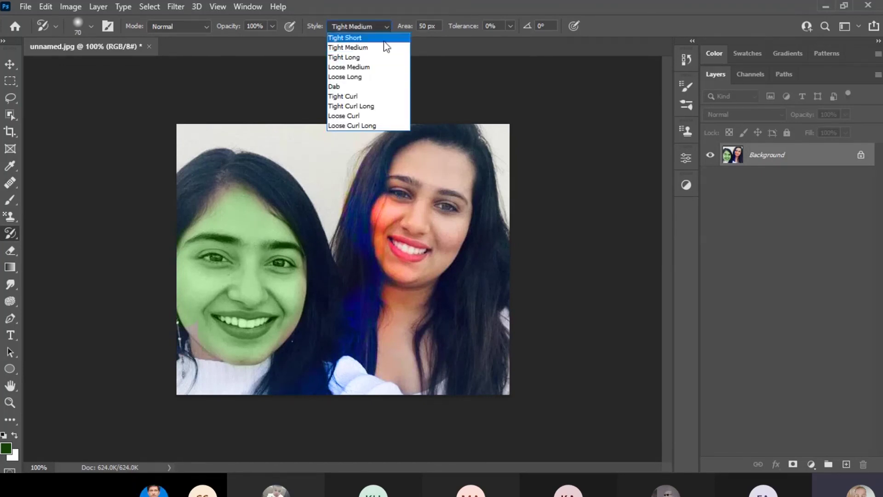
pyautogui.click(351, 117)
pyautogui.moveTo(256, 178)
pyautogui.mouseDown()
pyautogui.moveTo(237, 143)
pyautogui.moveTo(247, 170)
pyautogui.moveTo(347, 275)
pyautogui.moveTo(442, 296)
pyautogui.moveTo(347, 274)
pyautogui.moveTo(258, 307)
pyautogui.moveTo(321, 345)
pyautogui.moveTo(442, 310)
pyautogui.moveTo(189, 258)
pyautogui.moveTo(437, 329)
pyautogui.moveTo(353, 124)
pyautogui.mouseUp()
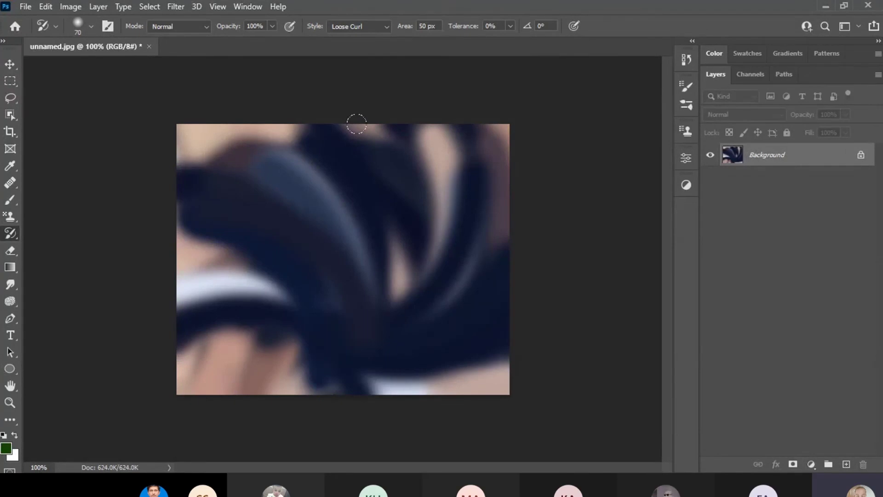
# Restore a horizontal band across both women's faces with the History Brush.
pyautogui.rightClick(10, 233)
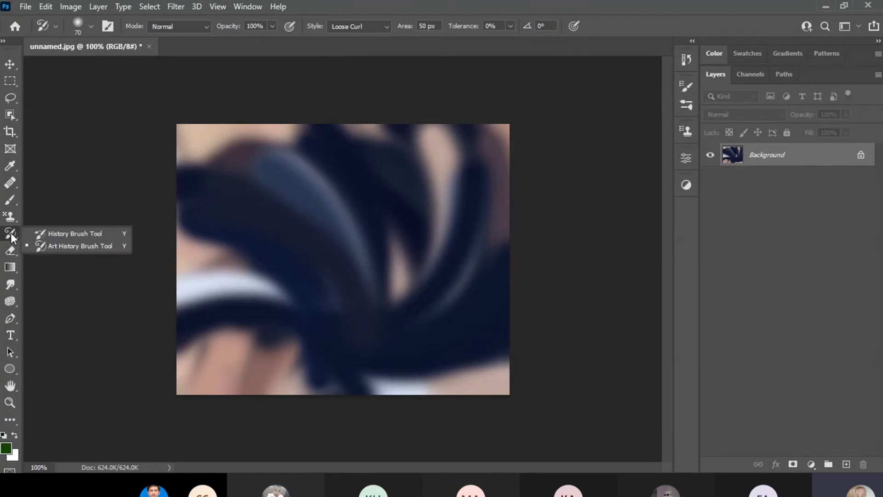
pyautogui.click(57, 233)
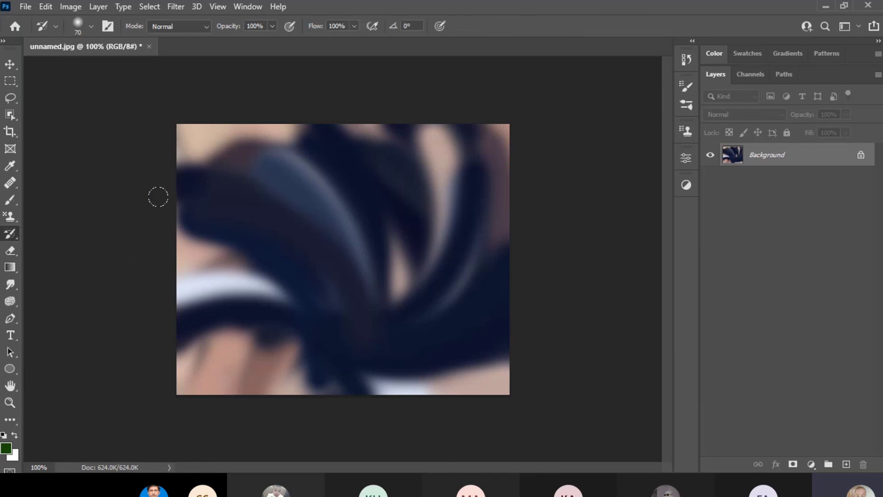
pyautogui.moveTo(158, 196)
pyautogui.mouseDown()
pyautogui.moveTo(521, 200)
pyautogui.moveTo(241, 206)
pyautogui.moveTo(126, 223)
pyautogui.moveTo(541, 219)
pyautogui.moveTo(146, 242)
pyautogui.moveTo(496, 249)
pyautogui.mouseUp()
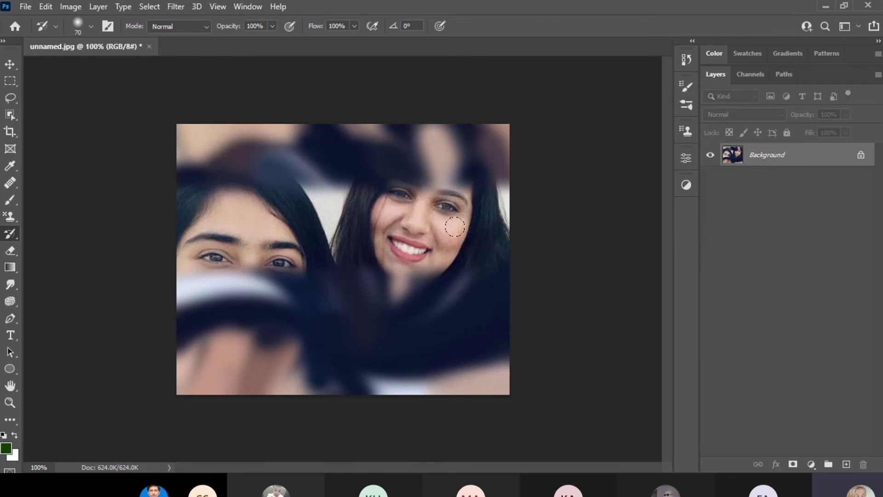
# Fill the Background layer with the green foreground colour and restore a band across its middle with the History Brush.
pyautogui.hotkey('alt', 'BackSpace')
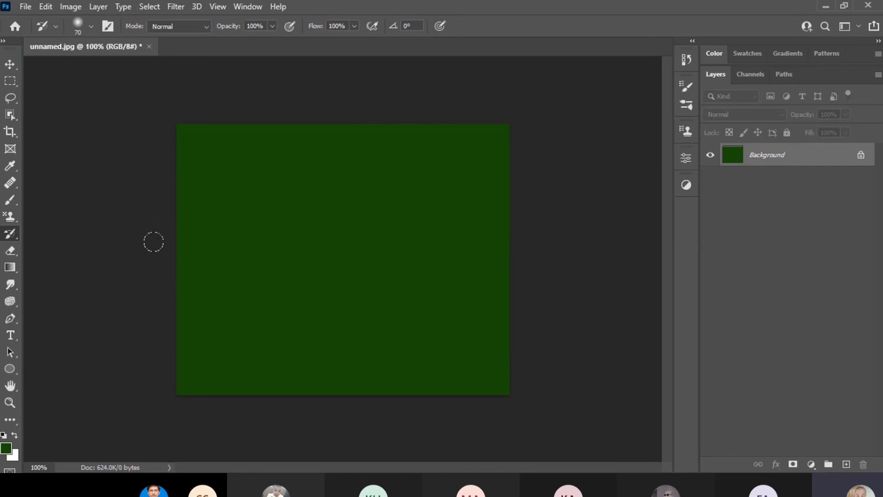
pyautogui.moveTo(120, 242); pyautogui.dragTo(529, 242)
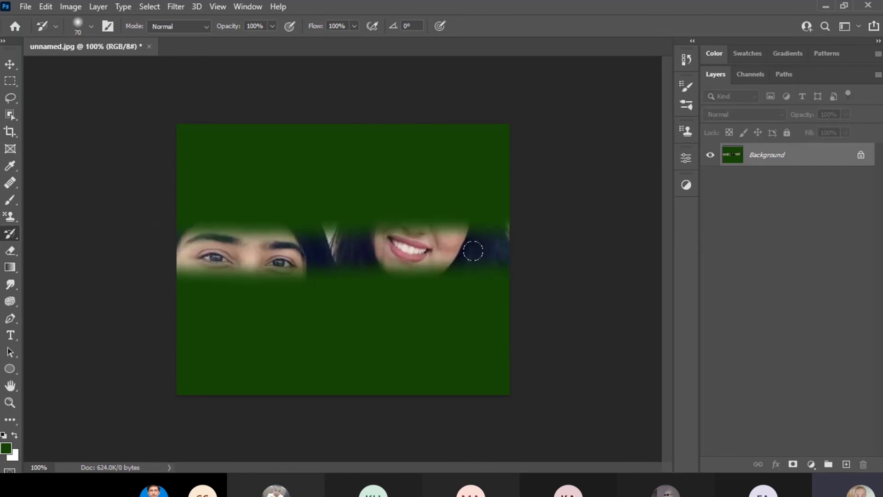
# Paint Loose Curl strokes over the green-filled photo with the Art History Brush, reducing the brush to 50 px and 35 px between strokes.
pyautogui.rightClick(10, 232)
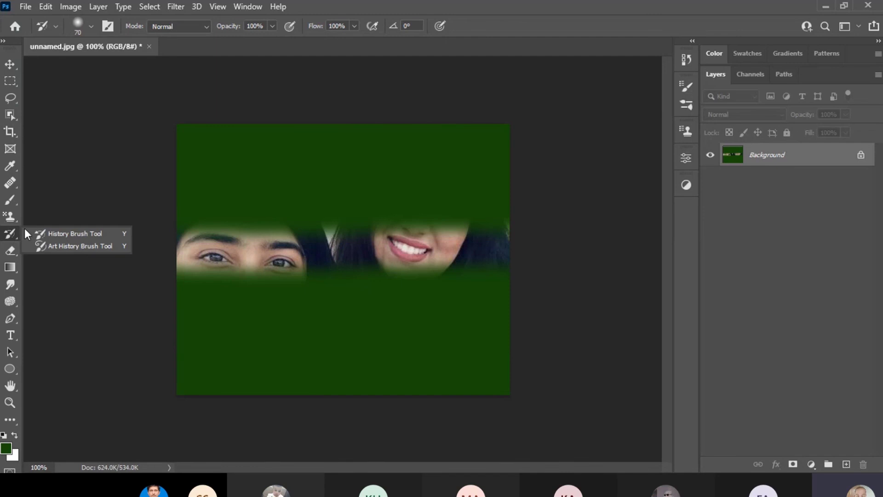
pyautogui.click(51, 249)
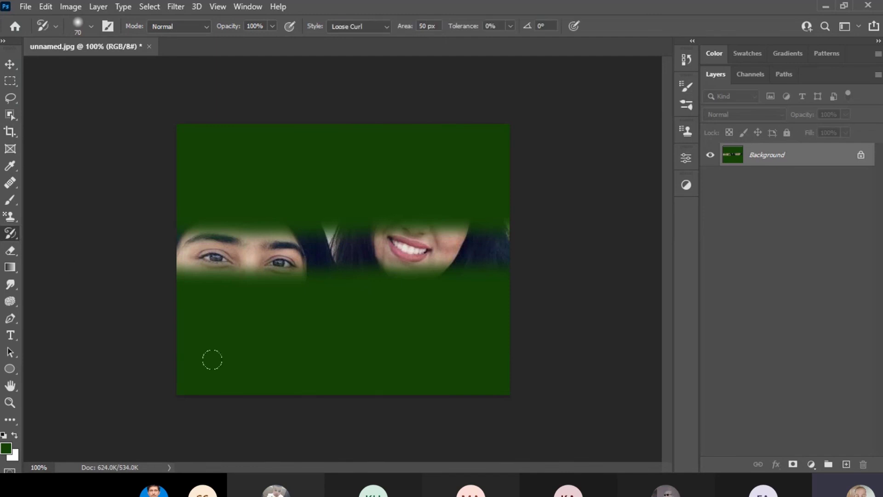
pyautogui.moveTo(179, 373)
pyautogui.mouseDown()
pyautogui.moveTo(358, 396)
pyautogui.moveTo(463, 393)
pyautogui.moveTo(499, 419)
pyautogui.mouseUp()
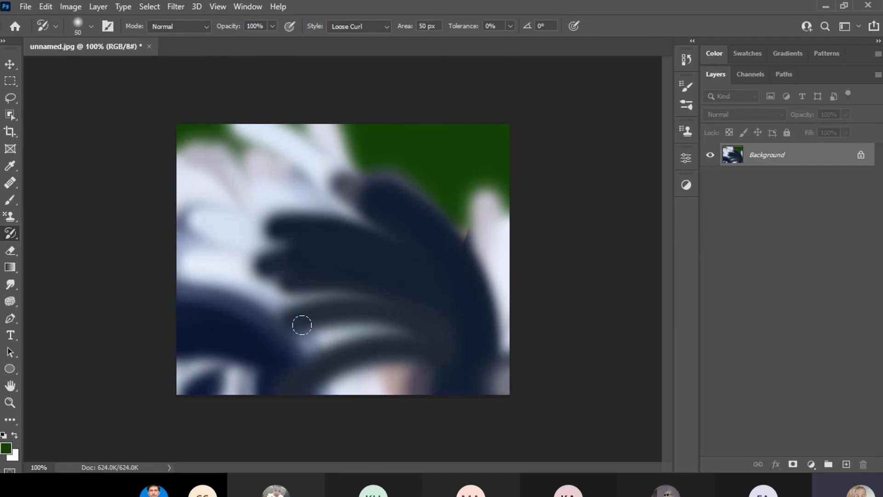
pyautogui.moveTo(297, 274)
pyautogui.mouseDown()
pyautogui.moveTo(448, 222)
pyautogui.moveTo(436, 160)
pyautogui.moveTo(221, 171)
pyautogui.moveTo(286, 304)
pyautogui.moveTo(460, 351)
pyautogui.moveTo(396, 162)
pyautogui.moveTo(457, 194)
pyautogui.moveTo(255, 244)
pyautogui.moveTo(258, 281)
pyautogui.moveTo(485, 360)
pyautogui.moveTo(170, 324)
pyautogui.moveTo(172, 264)
pyautogui.moveTo(509, 206)
pyautogui.mouseUp()
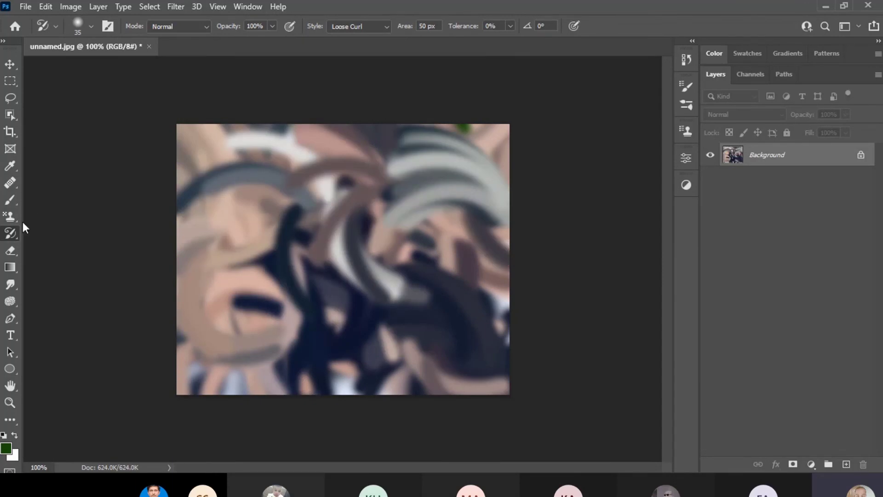
# Switch from the Art History Brush back to the History Brush tool.
pyautogui.rightClick(9, 232)
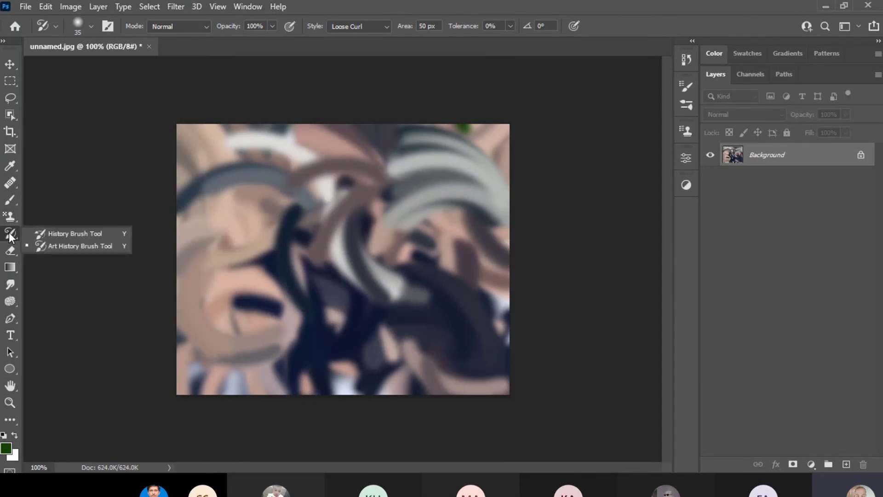
pyautogui.click(74, 249)
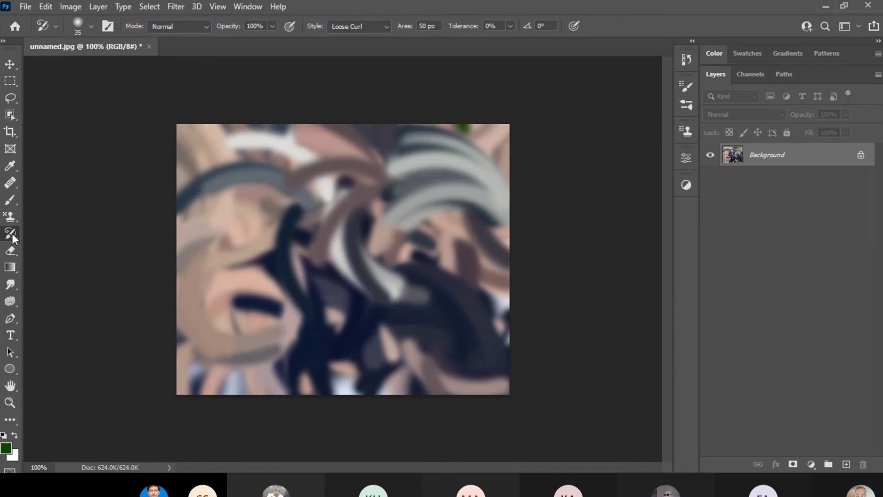
pyautogui.rightClick(12, 233)
pyautogui.click(60, 231)
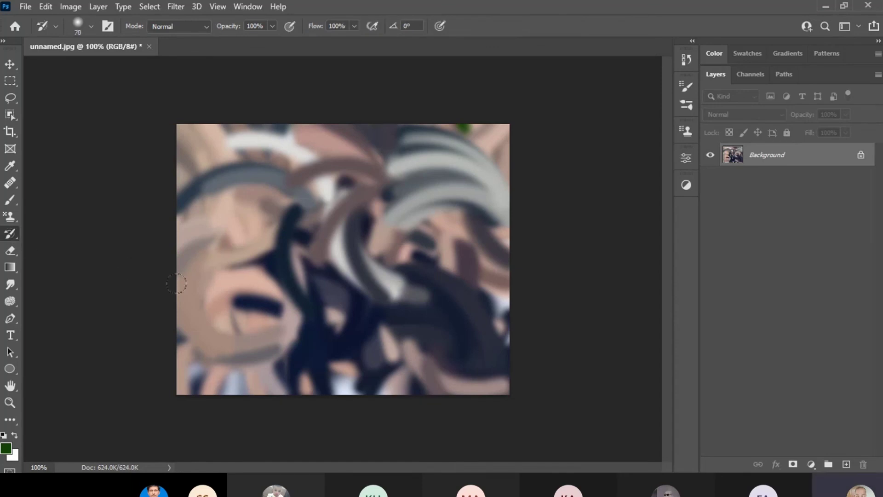